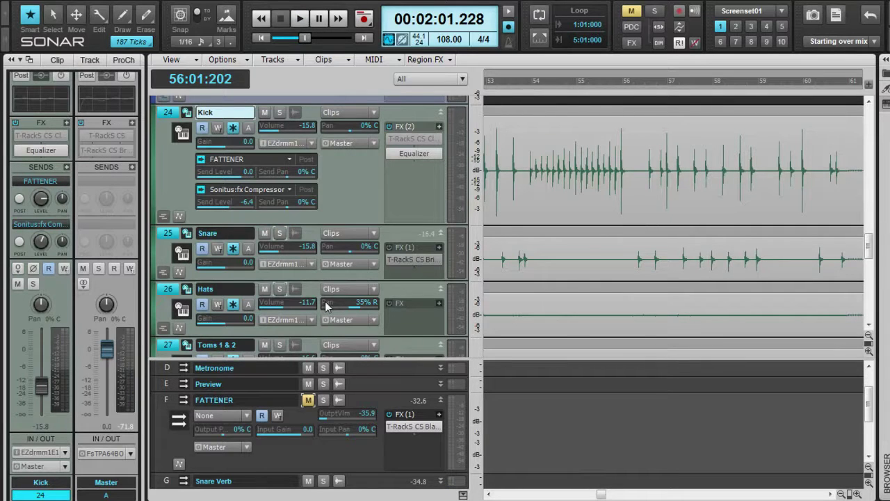
Open the Snare track's T-RackS British Channel and set the low-mid gain to -1.2 dB
mouse_move(603, 494)
left_mouse_down()
mouse_move(573, 492)
mouse_move(601, 492)
left_mouse_up()
left_click(415, 260)
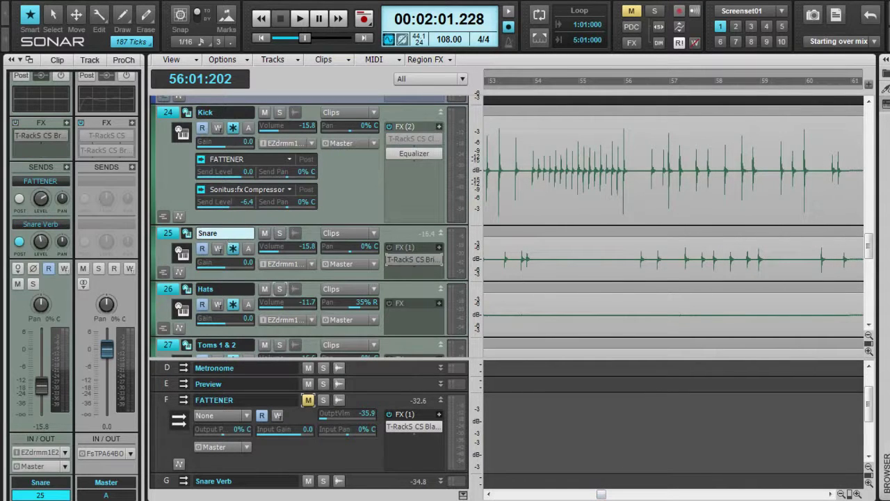
double_click(414, 259)
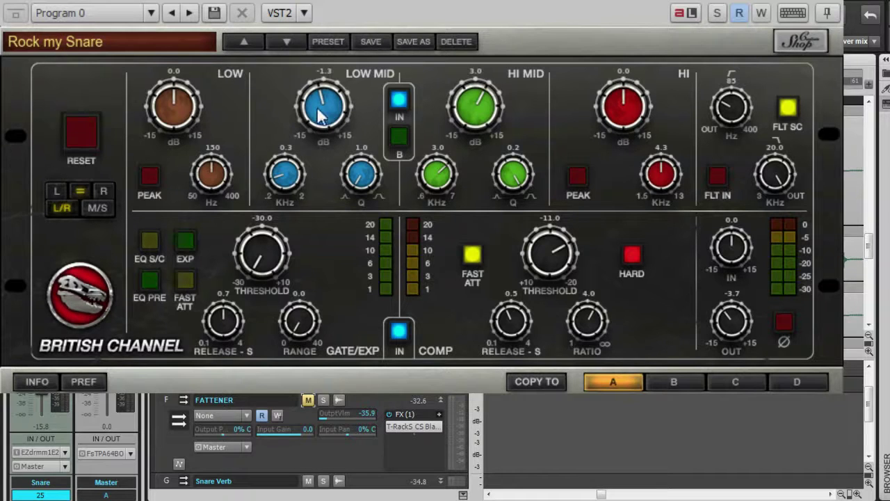
left_click_drag(320, 115, 322, 113)
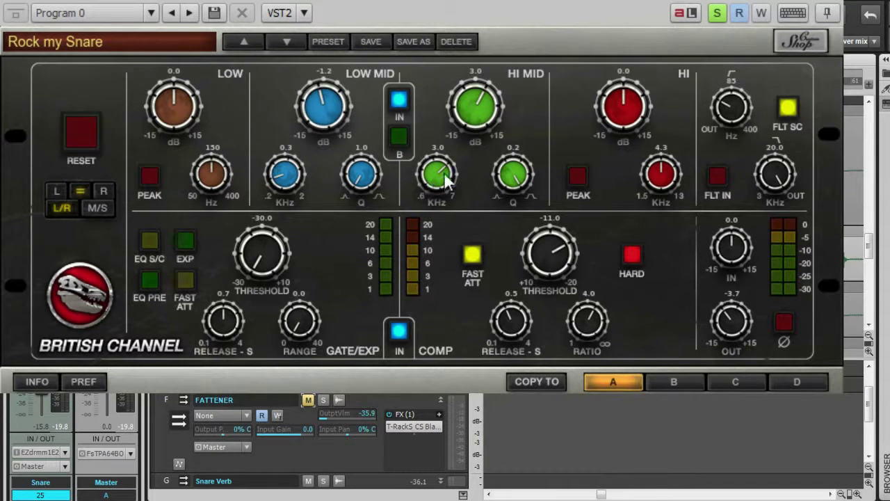
Try other hi-mid frequency and compressor release settings on the snare's British Channel
left_click_drag(444, 172, 427, 259)
left_click_drag(434, 174, 429, 250)
scroll(432, 175, "up", 3)
scroll(430, 176, "up", 2)
left_click(713, 170)
key("alt+F4")
left_click_drag(512, 330, 511, 218)
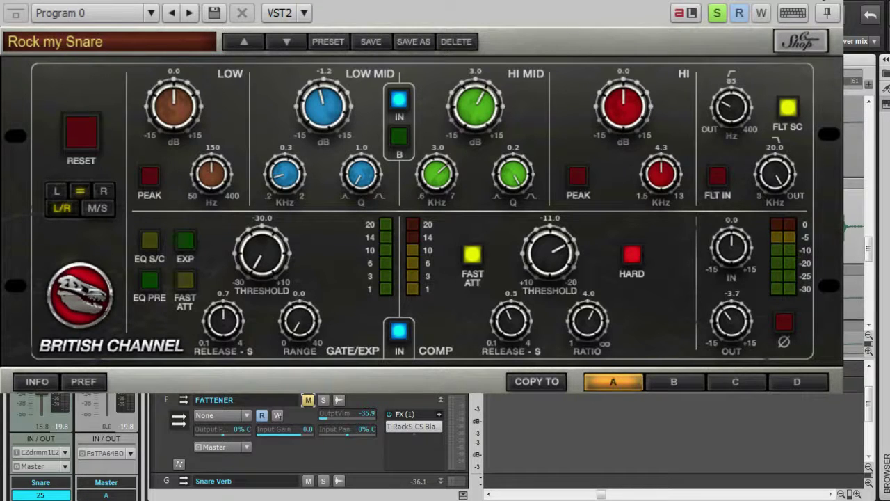
Unmute the FATTENER bus and return to the Snare track's FATTENER send
left_click(306, 444)
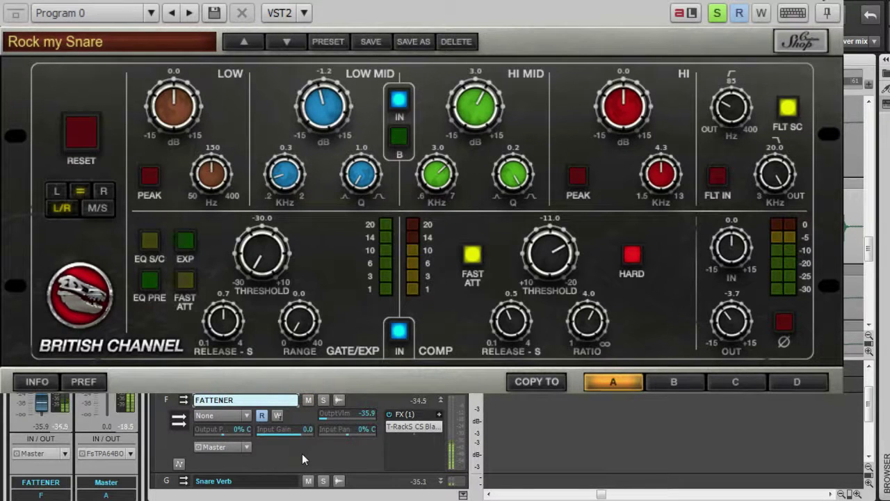
scroll(302, 453, "up", 1)
scroll(302, 453, "down", 1)
key("Escape")
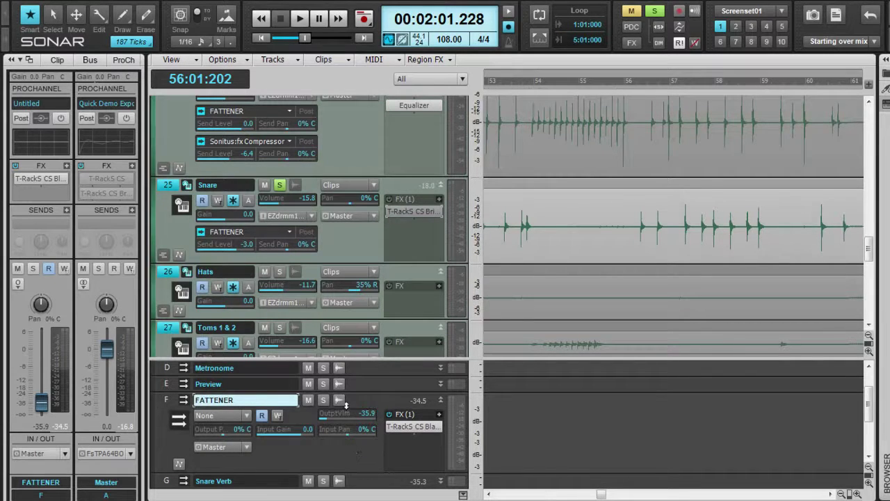
left_click(413, 426)
left_click(322, 235)
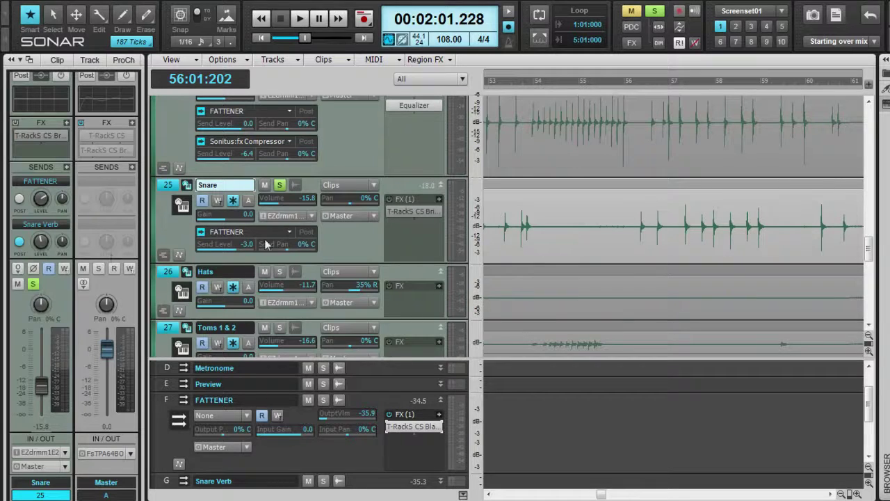
Solo the Hats track and look over the remaining drum tracks down to Room
scroll(289, 237, "down", 1)
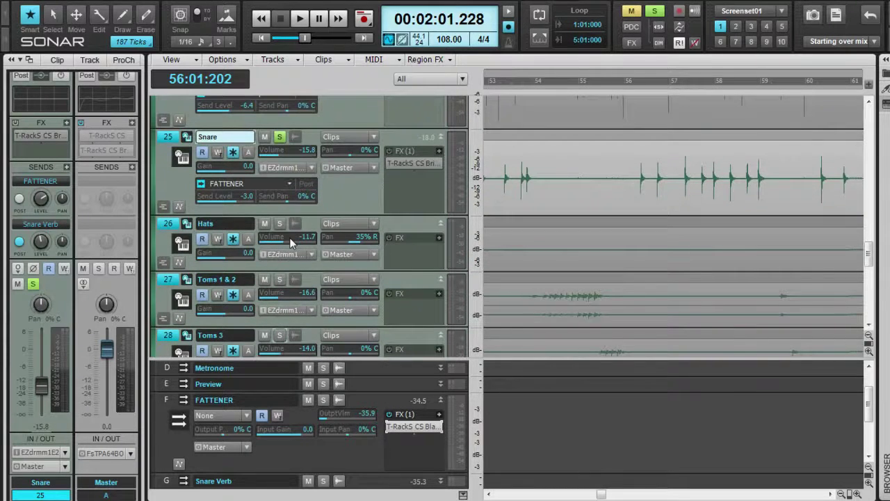
scroll(289, 237, "up", 1)
scroll(289, 245, "down", 1)
left_click(279, 223)
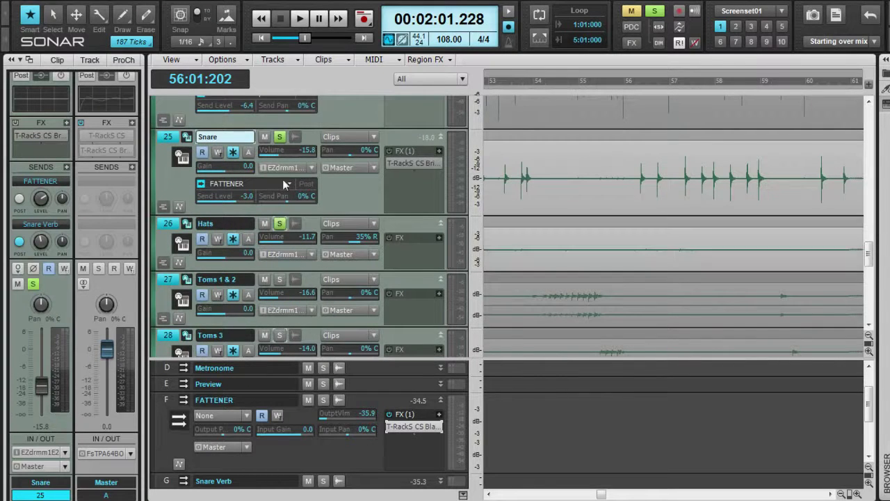
left_click(280, 224)
left_click(280, 223)
scroll(280, 222, "down", 5)
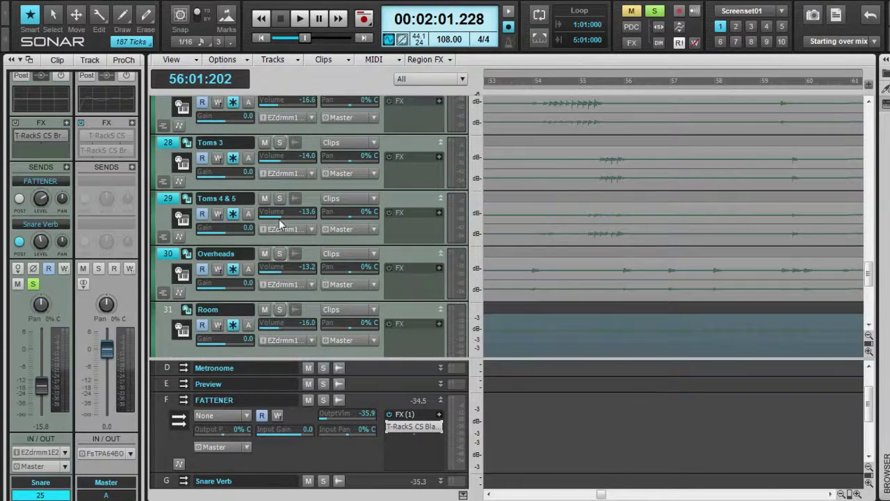
scroll(281, 242, "up", 4)
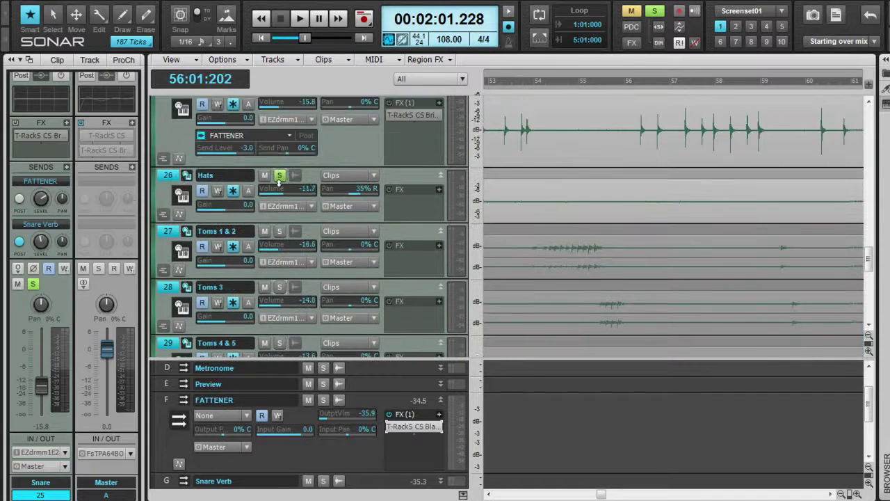
Switch the solo from Hats to Overheads and back to Hats
left_click(279, 176)
scroll(279, 194, "down", 3)
left_click(279, 303)
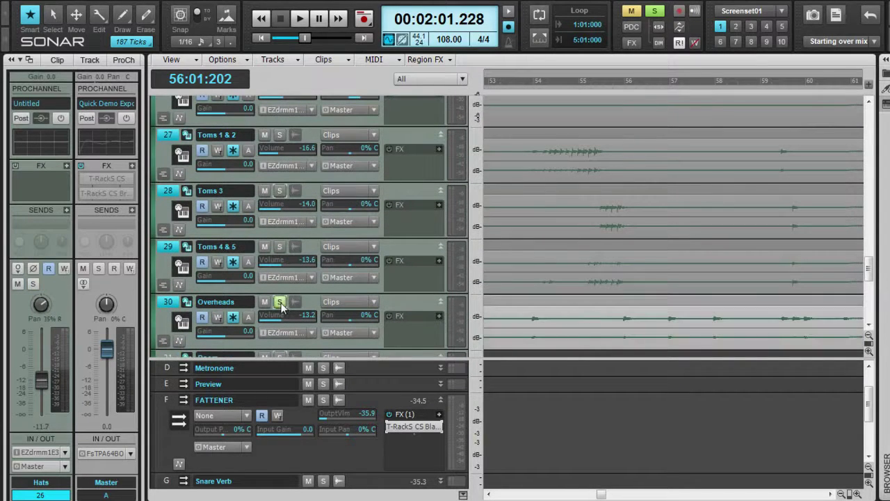
left_click(280, 302)
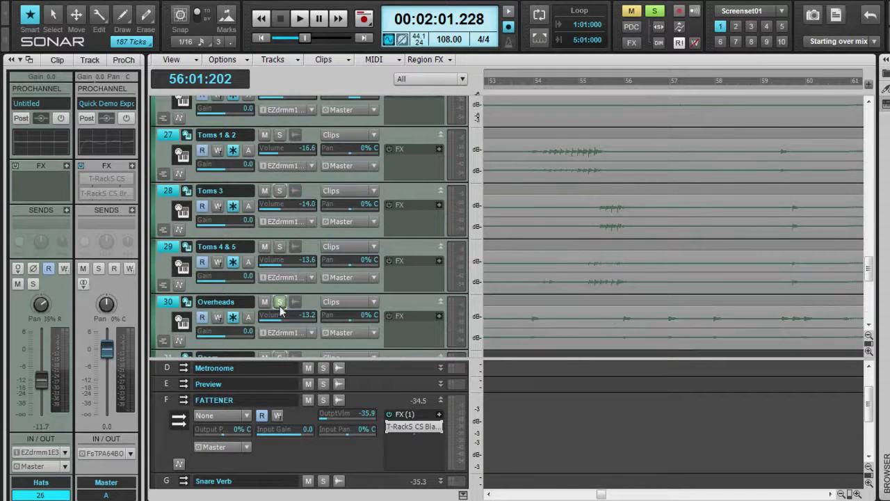
scroll(265, 195, "up", 1)
left_click(279, 127)
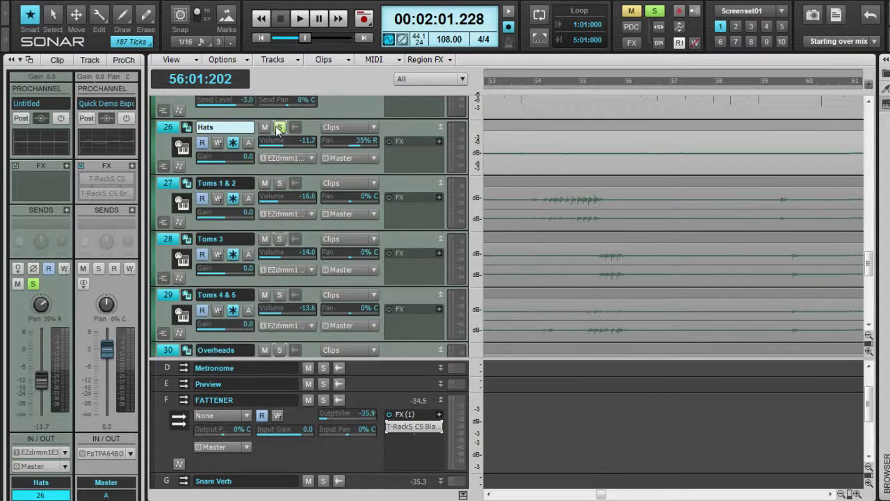
Turn the Overheads solo on and off again while keeping Hats soloed for comparison
scroll(271, 320, "down", 1)
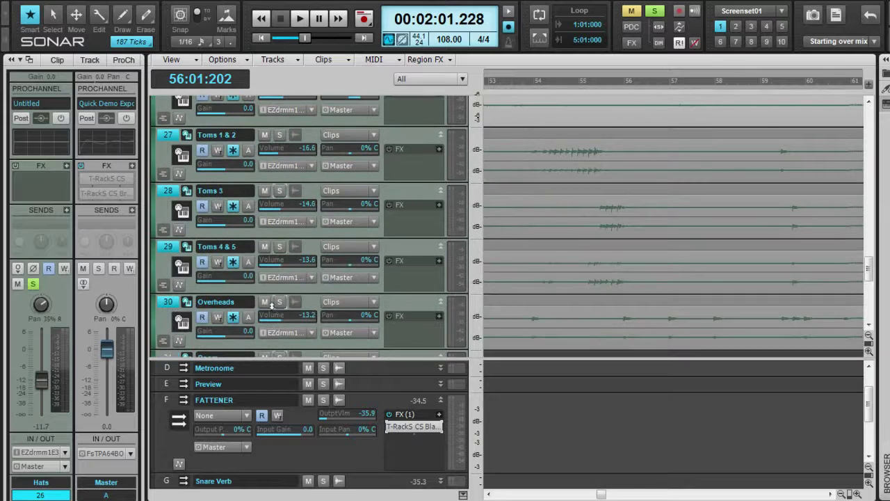
left_click(279, 302)
left_click(280, 302)
scroll(280, 299, "up", 1)
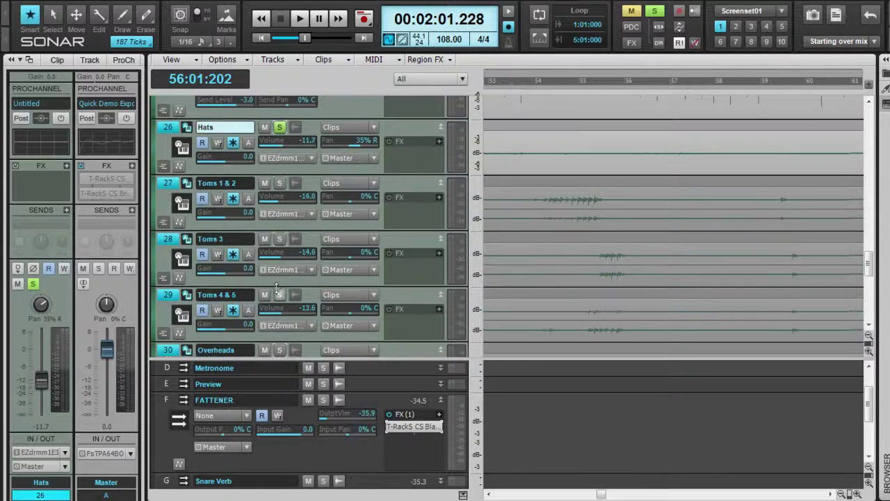
left_click(279, 128)
scroll(428, 217, "down", 1)
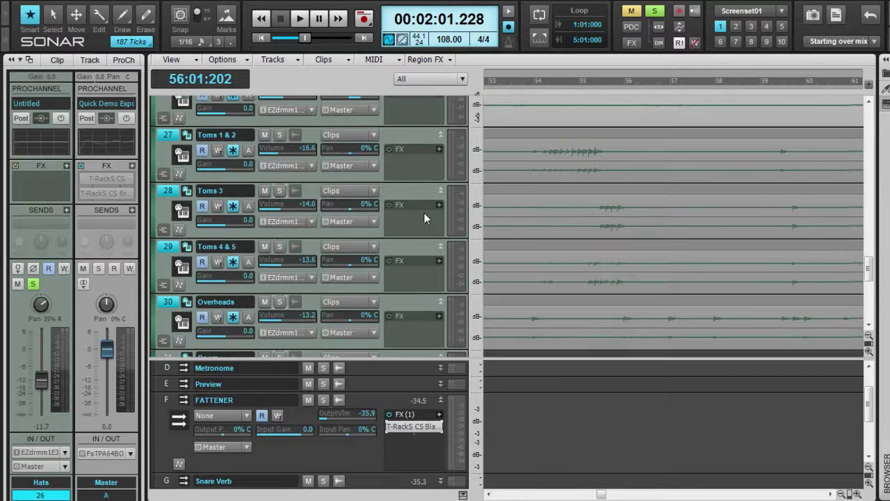
scroll(424, 218, "up", 1)
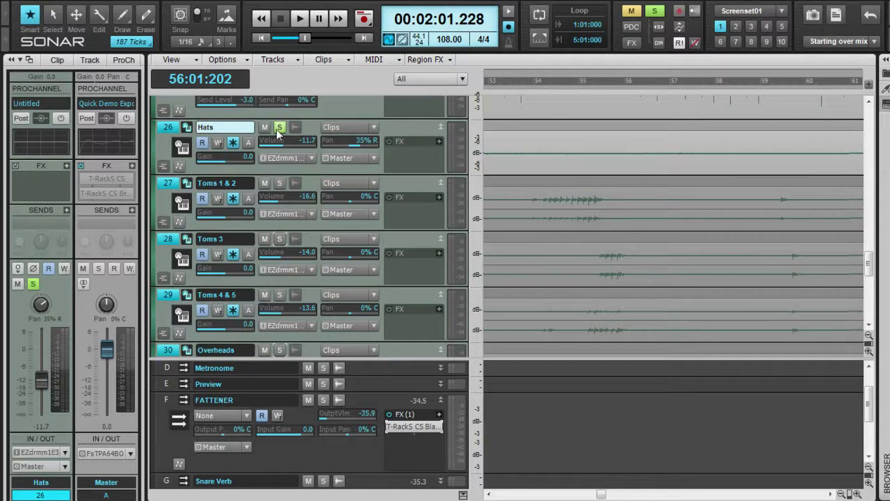
Unsolo the Hats and solo the Toms 1 & 2, Toms 3 and Toms 4 & 5 tracks
left_click(279, 127)
left_click(279, 183)
left_click(279, 238)
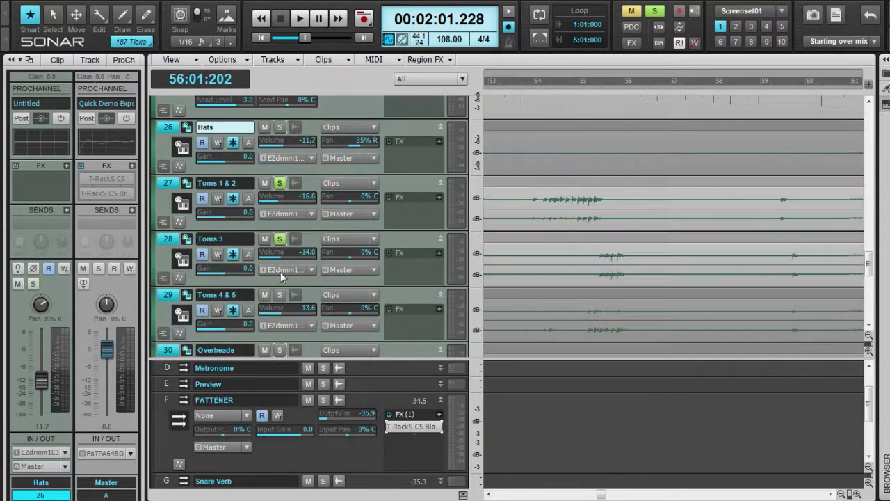
left_click(279, 294)
Show the ProChannel for Toms 1 & 2 and compare the EQ curves and FX Chain across the three tom tracks
left_click(389, 221)
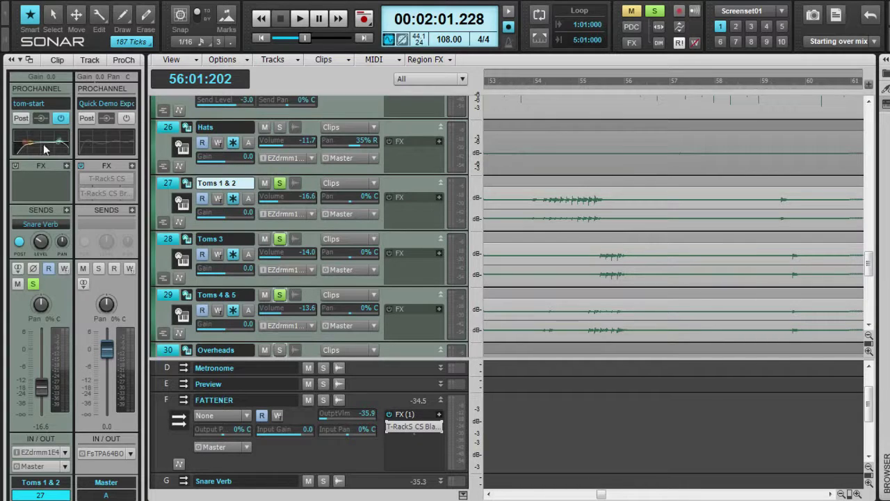
left_click(126, 60)
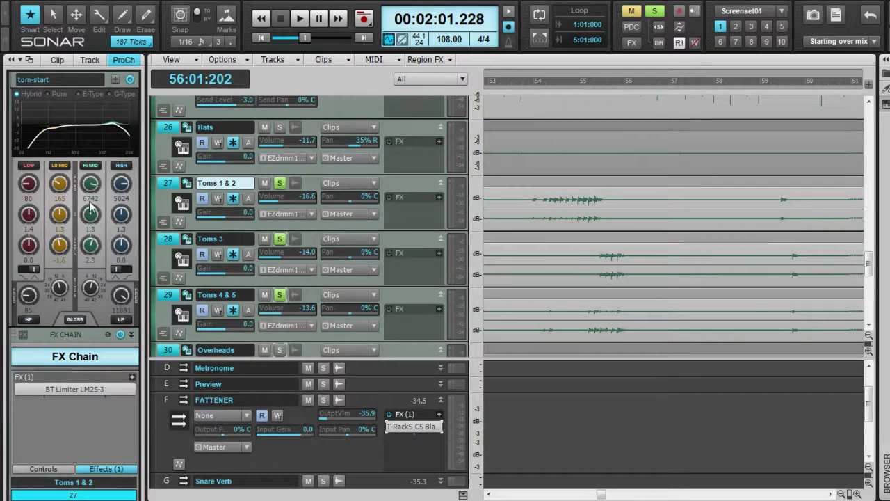
left_click(178, 238)
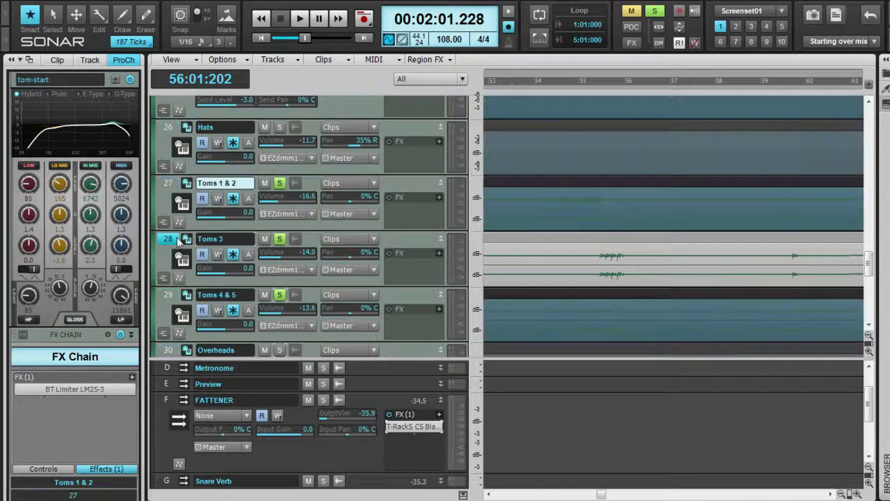
left_click(175, 294)
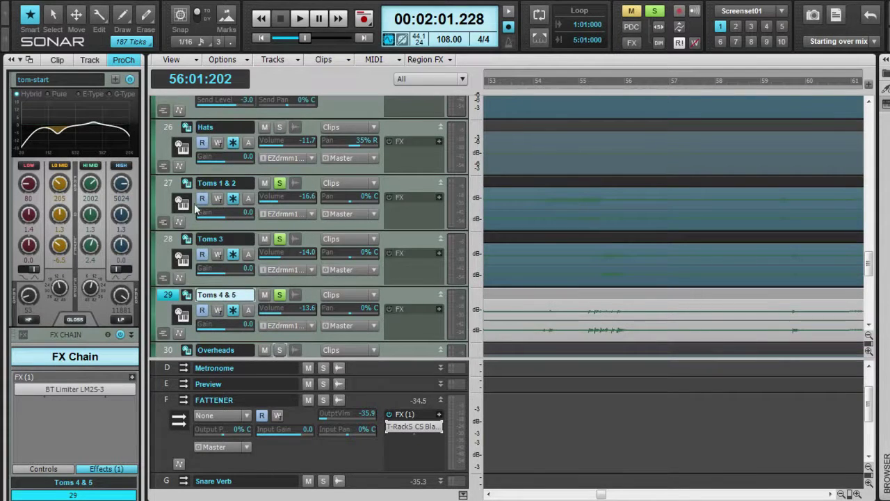
left_click(173, 185)
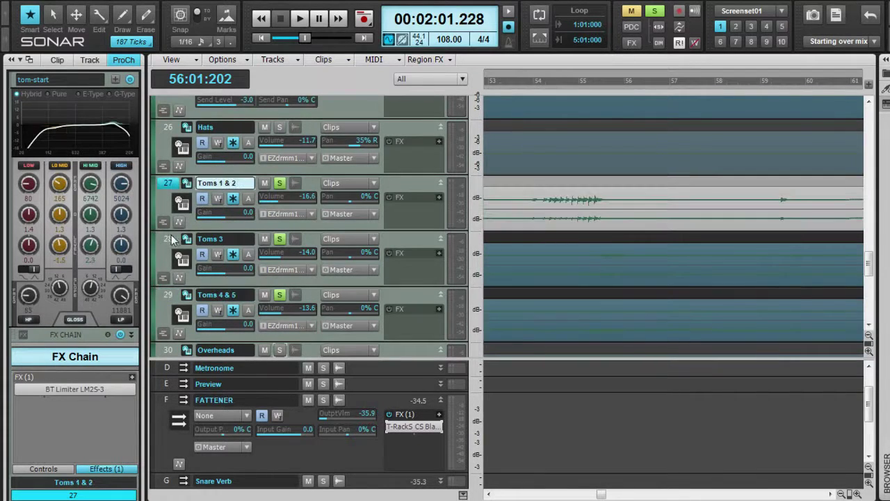
key("Down")
key("Down")
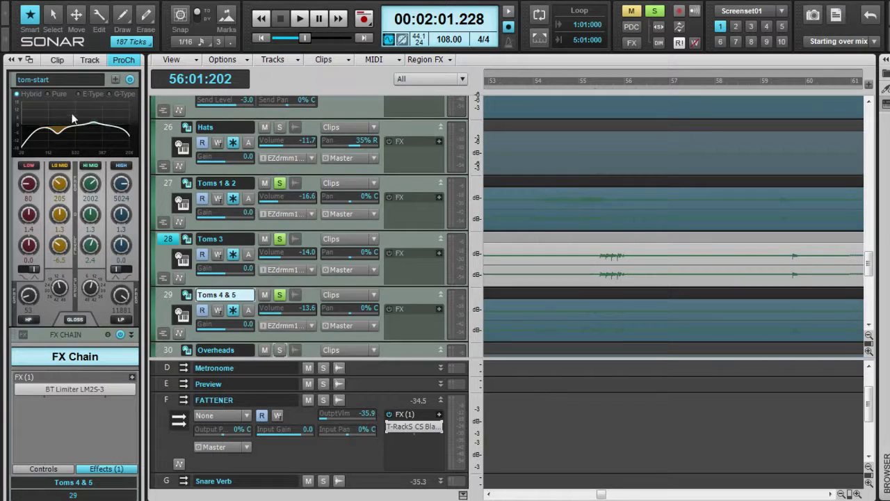
left_click(165, 200)
left_click(167, 152)
left_click(168, 182)
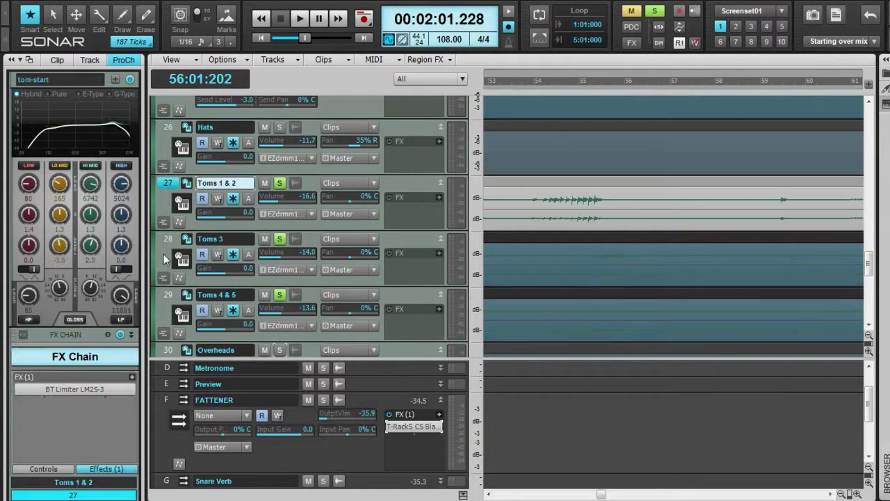
left_click(164, 257)
left_click(165, 188)
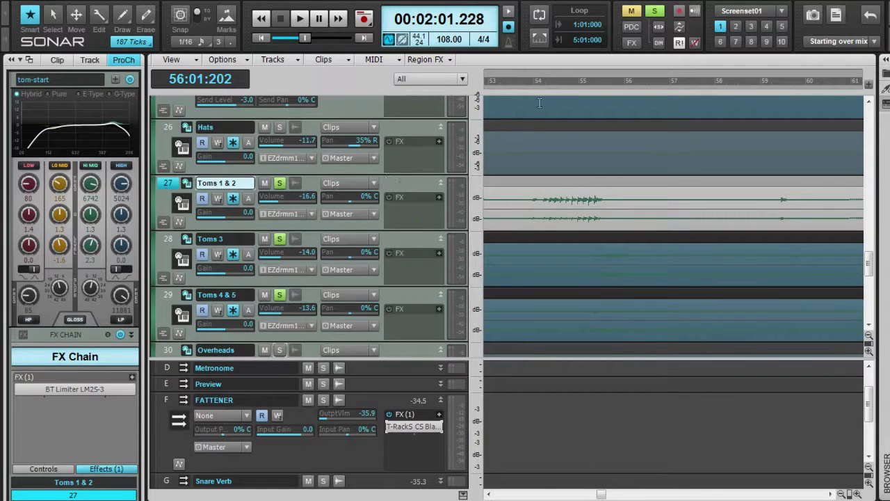
Move the playhead to 53:04:178, just before the tom fill, and check the tracks below the toms
left_click(527, 89)
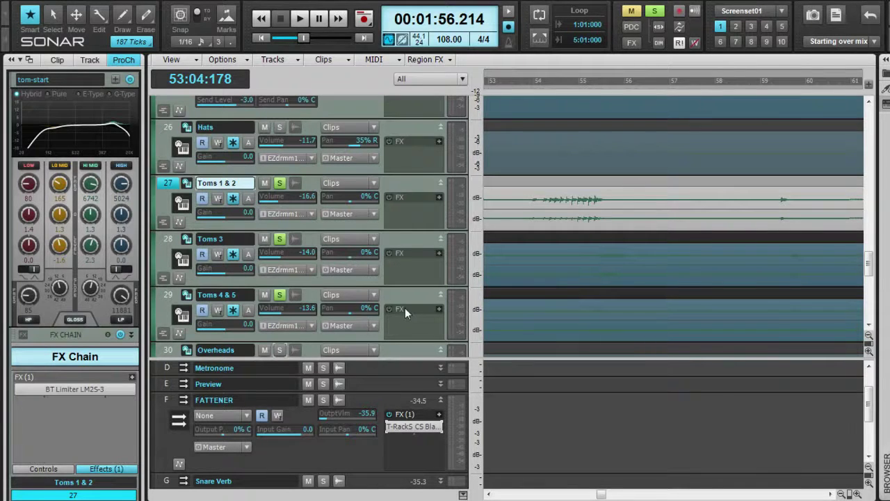
scroll(402, 306, "down", 1)
scroll(401, 306, "down", 1)
scroll(397, 303, "down", 1)
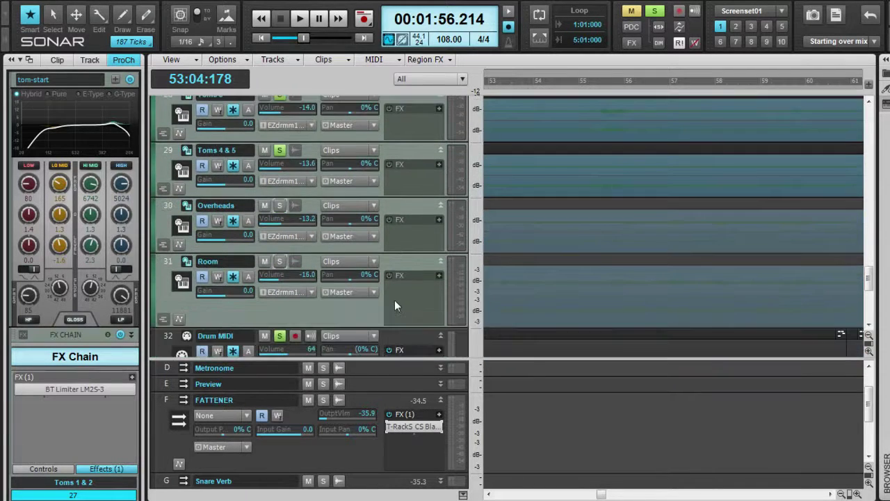
scroll(395, 301, "up", 3)
scroll(363, 281, "down", 2)
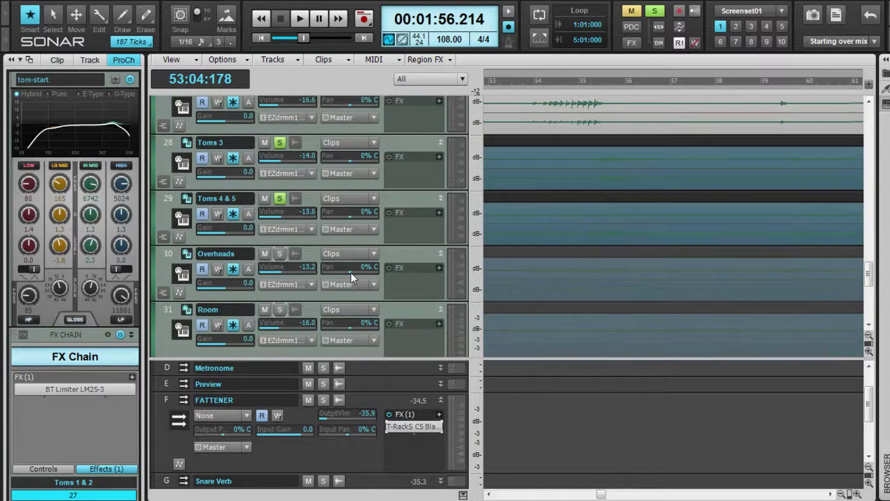
scroll(351, 272, "up", 2)
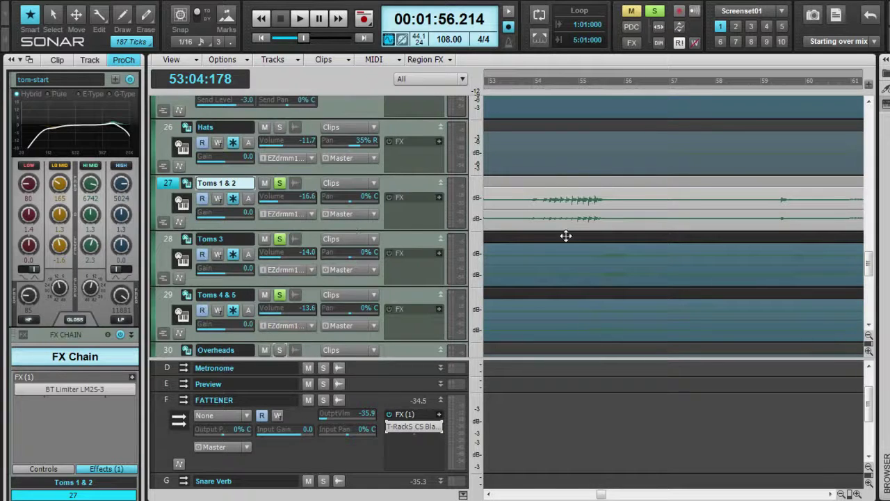
Expand the Snare Verb bus in place of the FATTENER bus and solo it
double_click(441, 400)
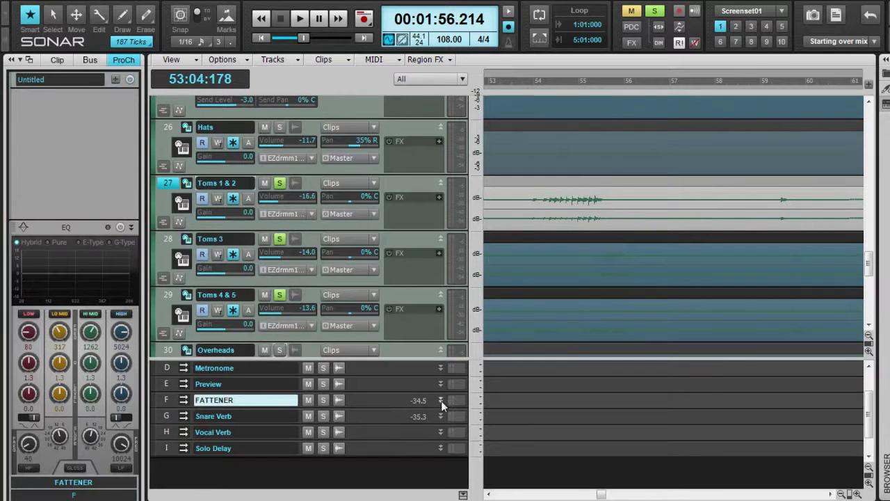
double_click(407, 416)
scroll(376, 437, "down", 1)
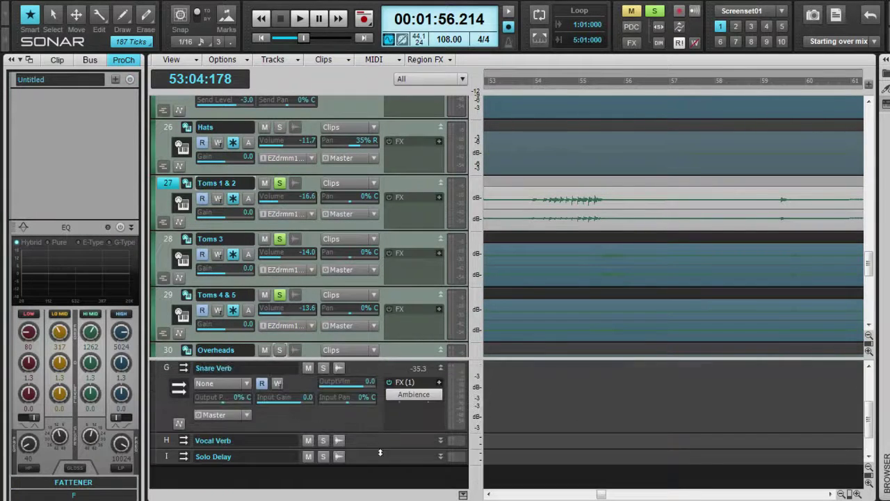
left_click_drag(381, 434, 376, 463)
left_click(400, 395)
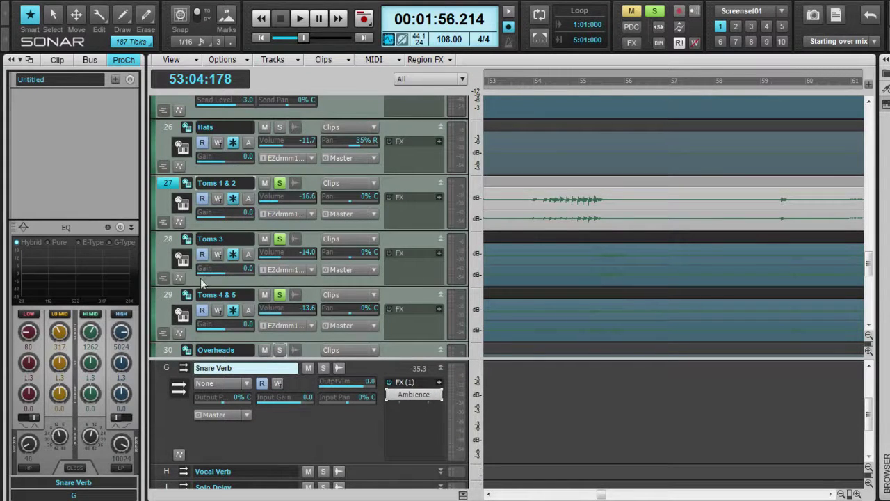
left_click(323, 367)
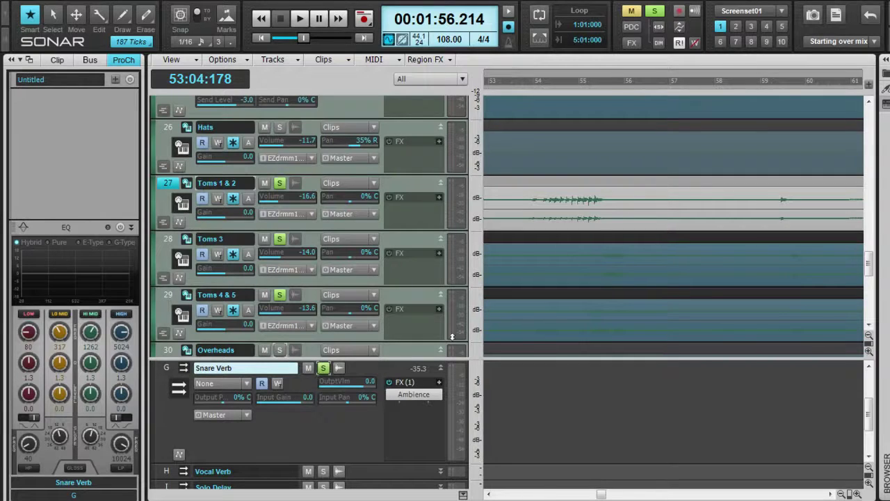
Play the soloed toms through the Snare Verb bus and show the Toms 1 & 2 channel strip with its send
key("space")
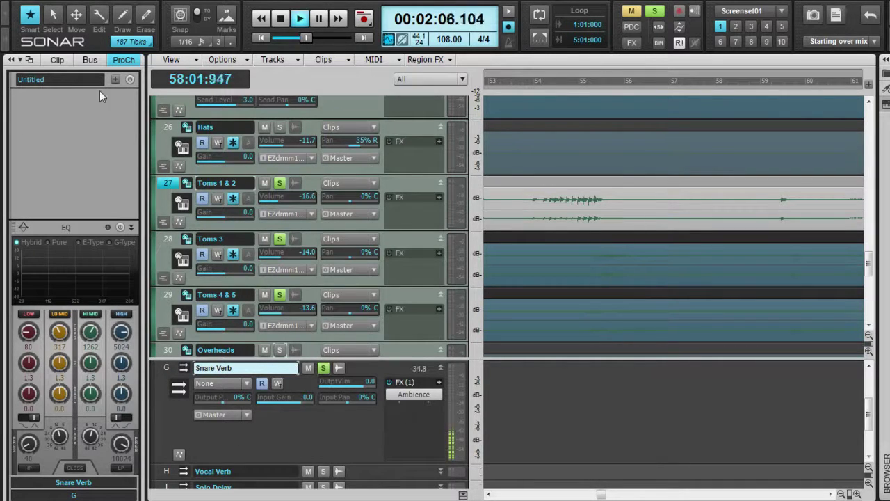
left_click(123, 60)
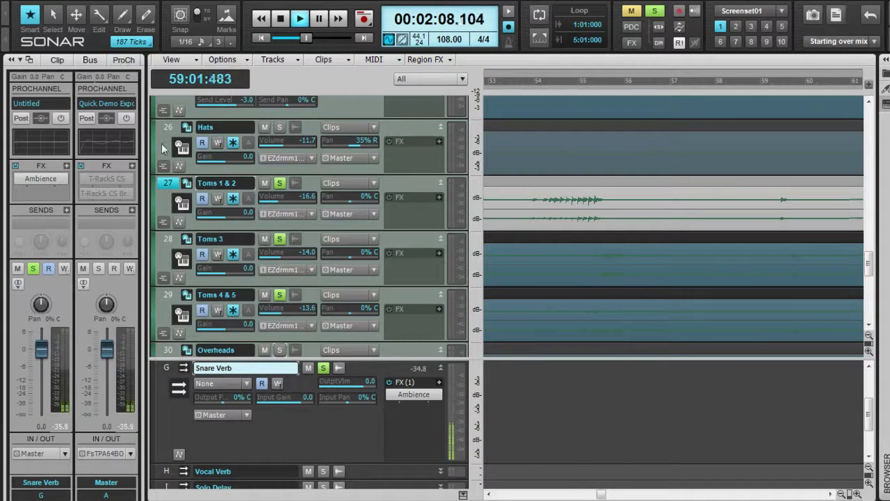
left_click(172, 194)
left_click(172, 194)
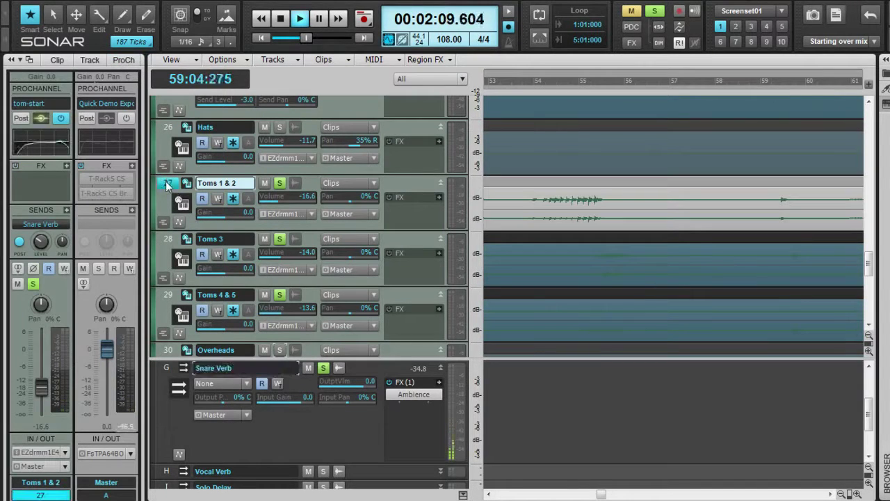
Unsolo the Toms 1 & 2, Toms 3 and Toms 4 & 5 tracks
left_click(279, 183)
left_click(279, 238)
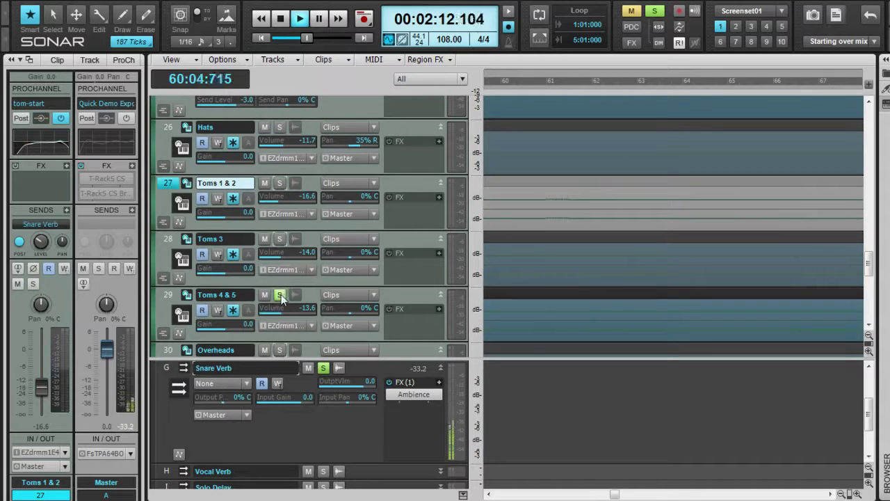
left_click(279, 294)
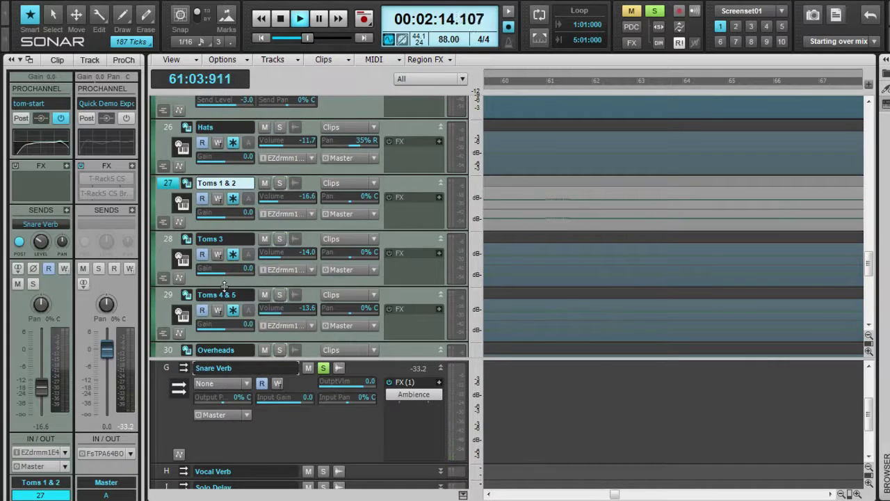
Solo the Snare track and play it through the Snare Verb bus, then stop playback and unsolo the bus
scroll(238, 285, "up", 1)
scroll(238, 285, "up", 1)
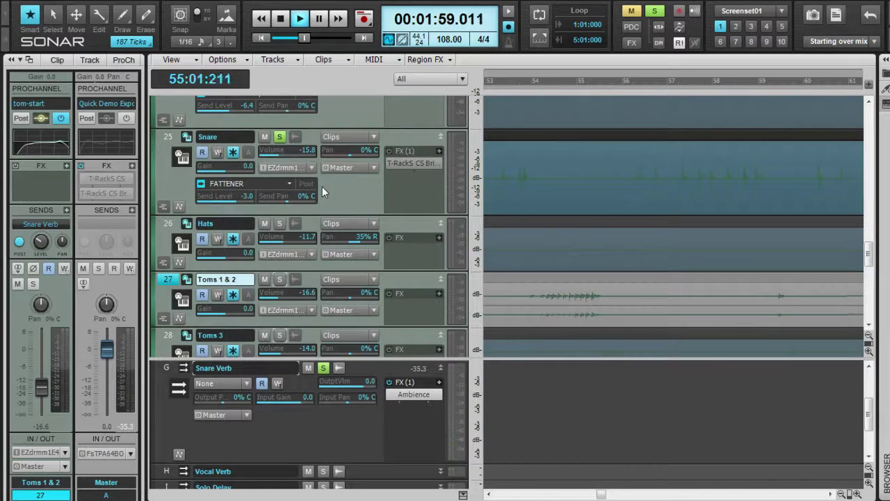
scroll(322, 187, "down", 1)
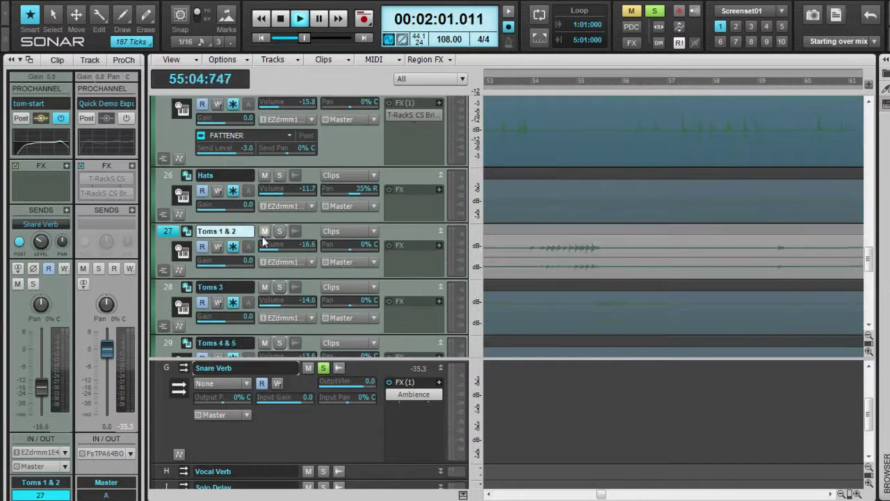
scroll(270, 238, "up", 1)
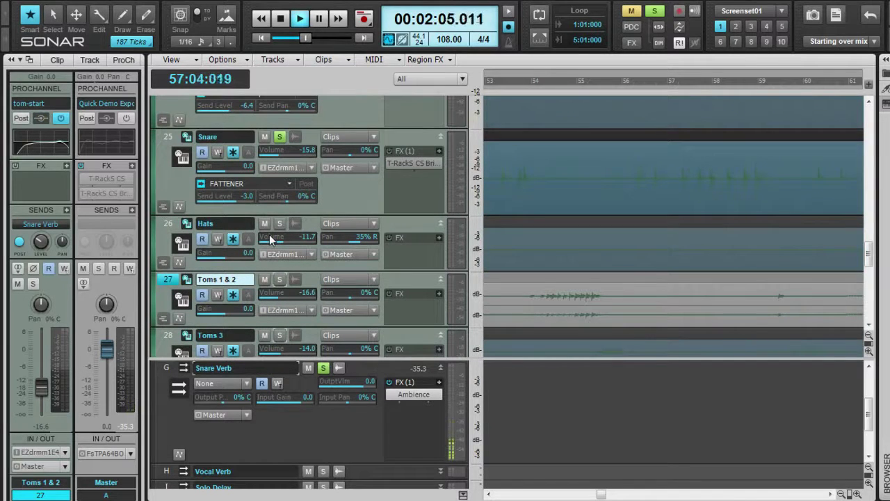
key("space")
left_click(323, 367)
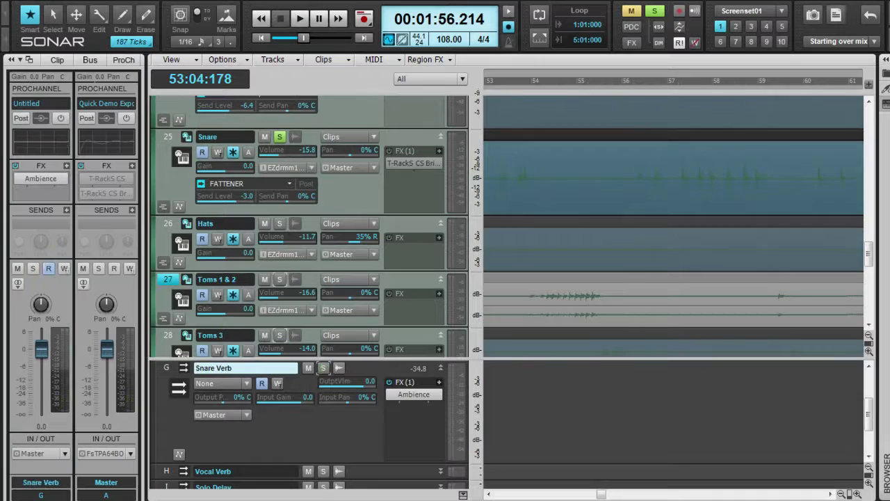
left_click(349, 181)
Select and solo the Room track and play it from 53:04:178
scroll(356, 182, "down", 2)
scroll(355, 182, "up", 1)
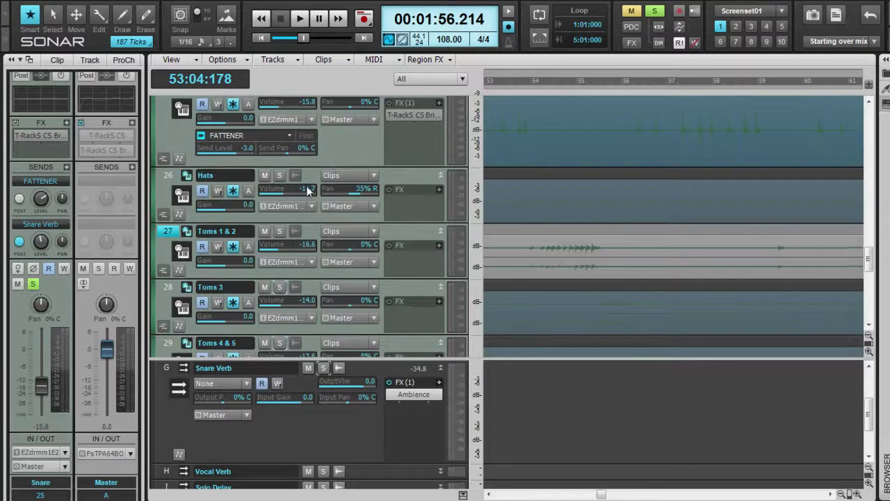
scroll(273, 172, "down", 1)
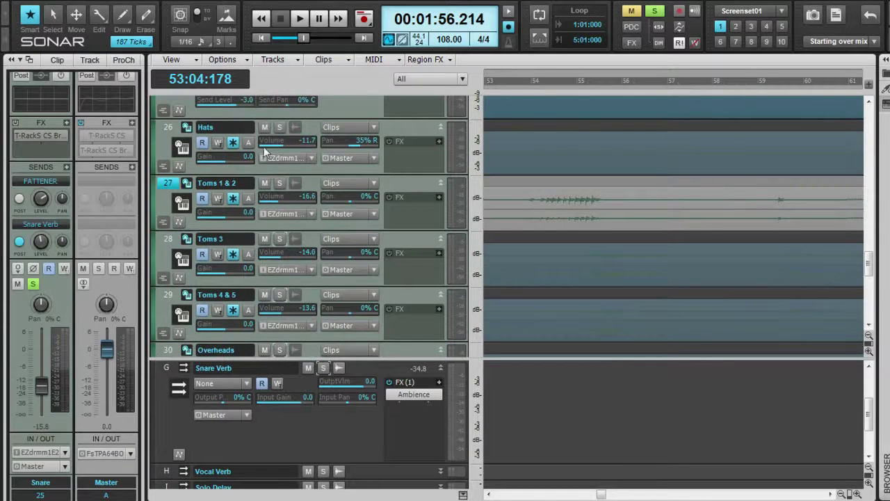
scroll(167, 130, "down", 1)
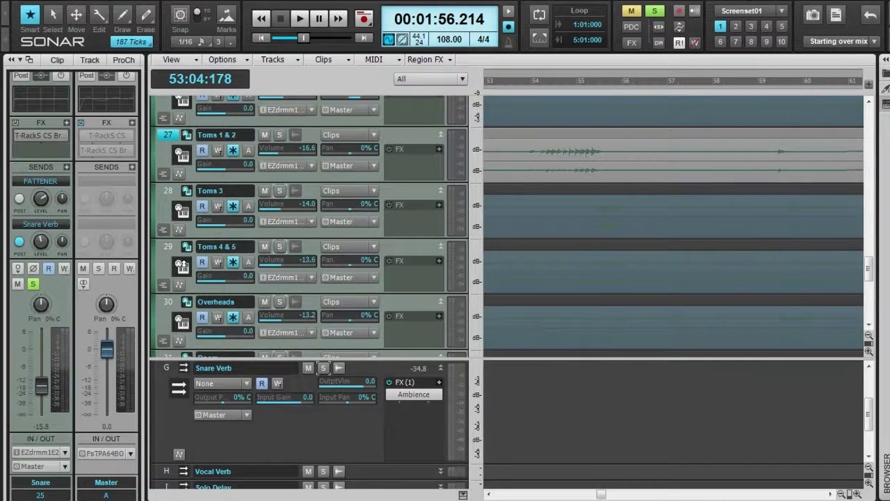
scroll(183, 265, "down", 2)
left_click(173, 271)
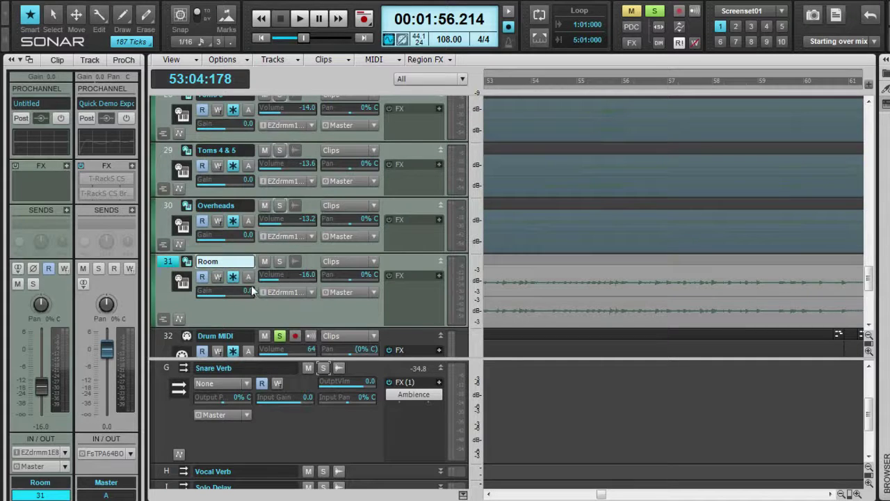
left_click(278, 263)
key("space")
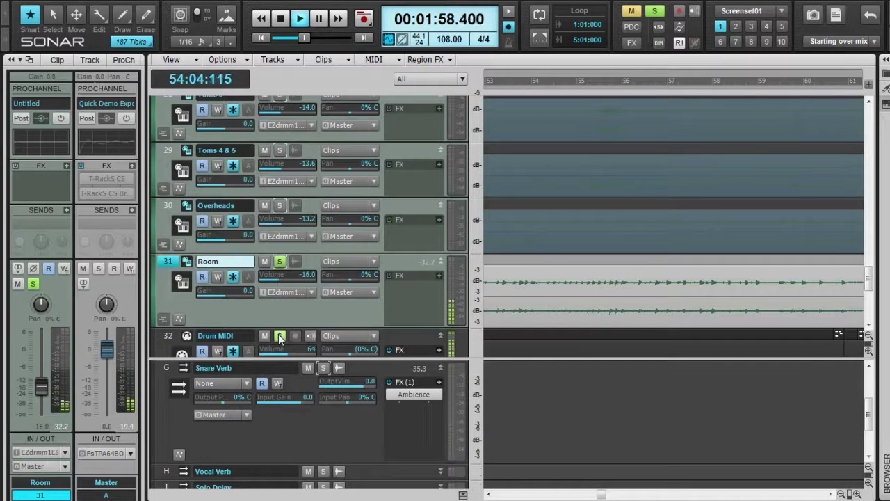
Mute the FATTENER bus while the Room track plays to compare the sound, and unmute it again
scroll(334, 424, "down", 2)
scroll(330, 420, "up", 3)
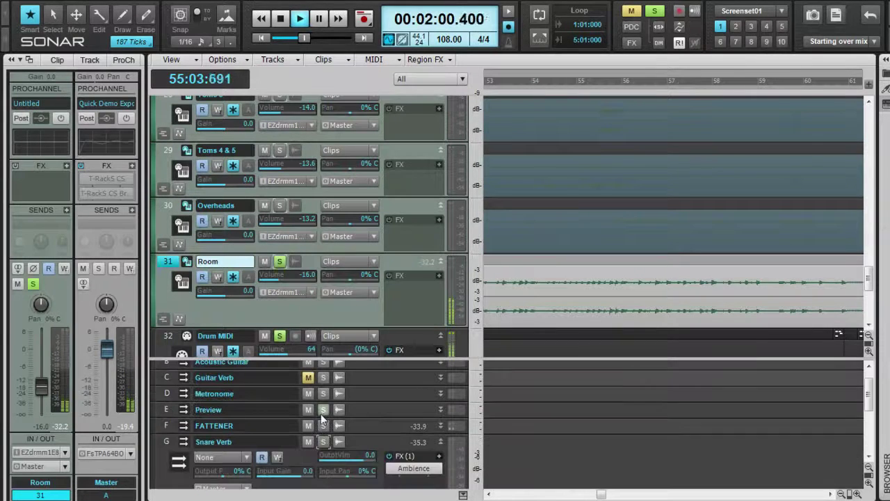
left_click(308, 426)
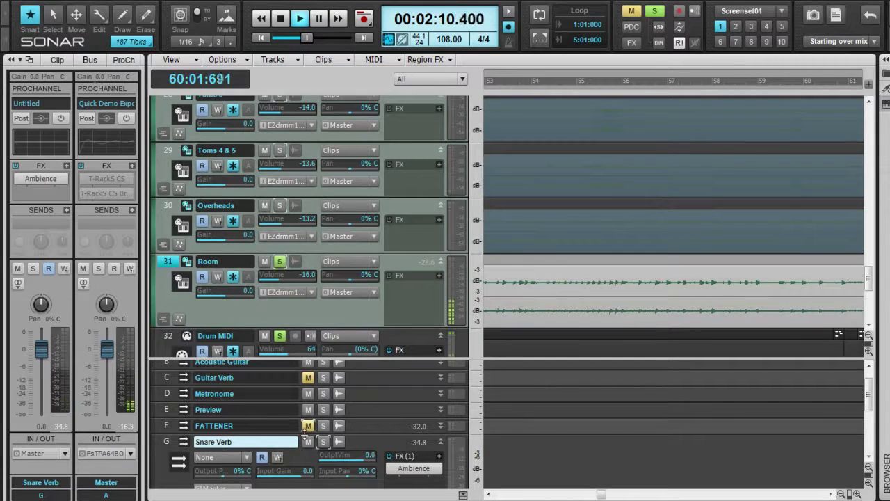
left_click(309, 426)
Switch the solo from the Room track to the Overheads track and play from 53:04:178
key("space")
left_click(275, 268)
left_click(280, 262)
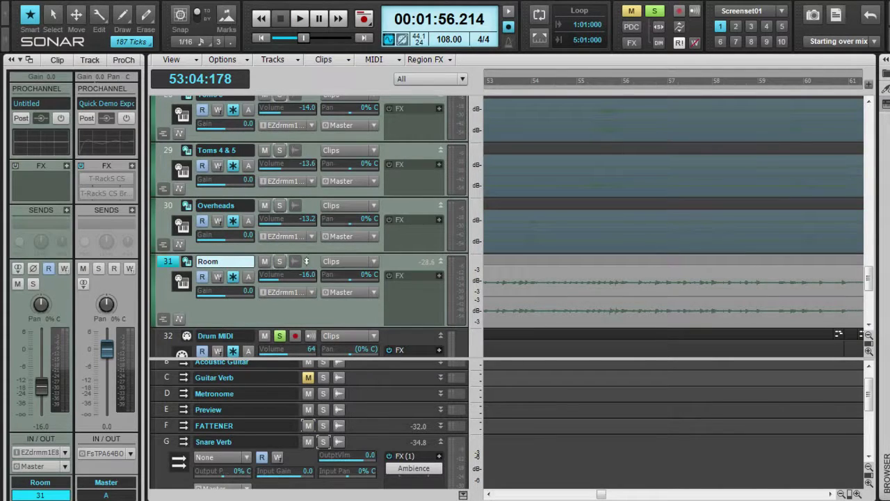
left_click(277, 206)
key("space")
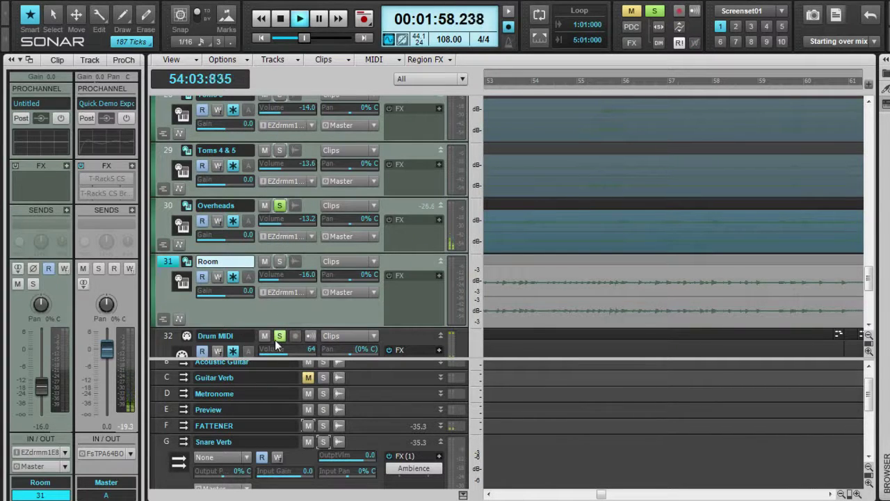
Mute the FATTENER bus and unsolo the Snare track while the Overheads play
left_click(312, 436)
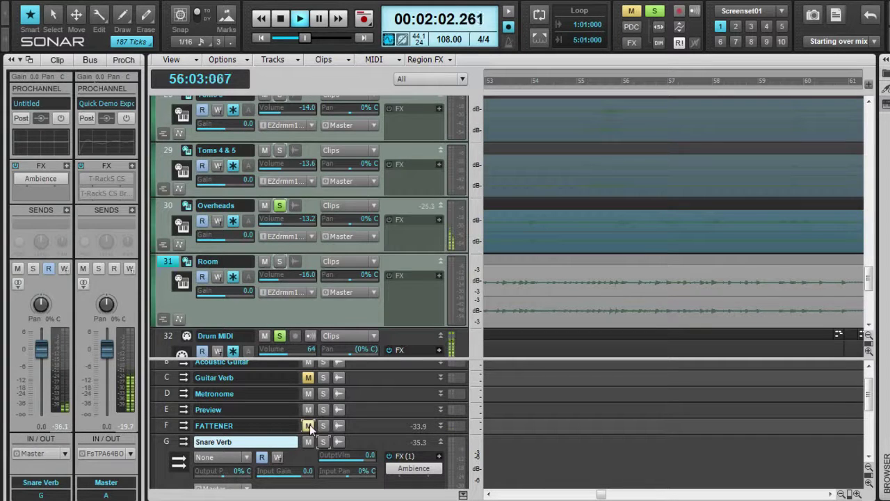
scroll(310, 223, "up", 5)
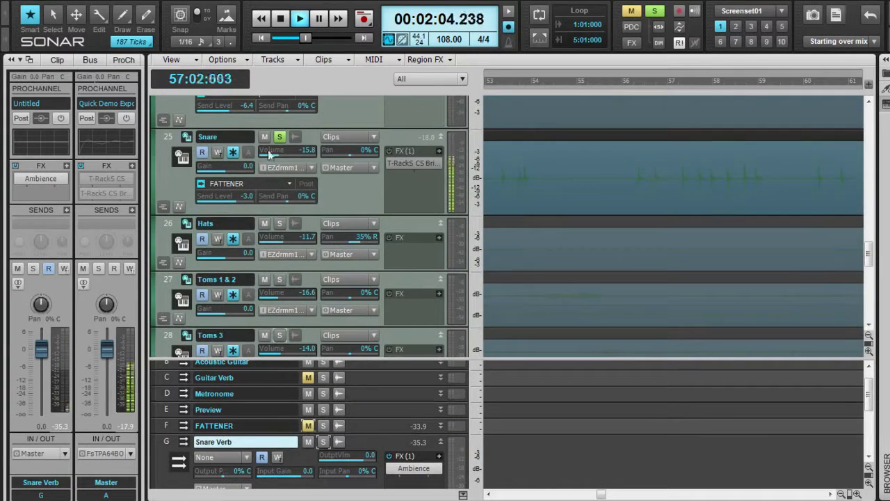
scroll(285, 208, "down", 4)
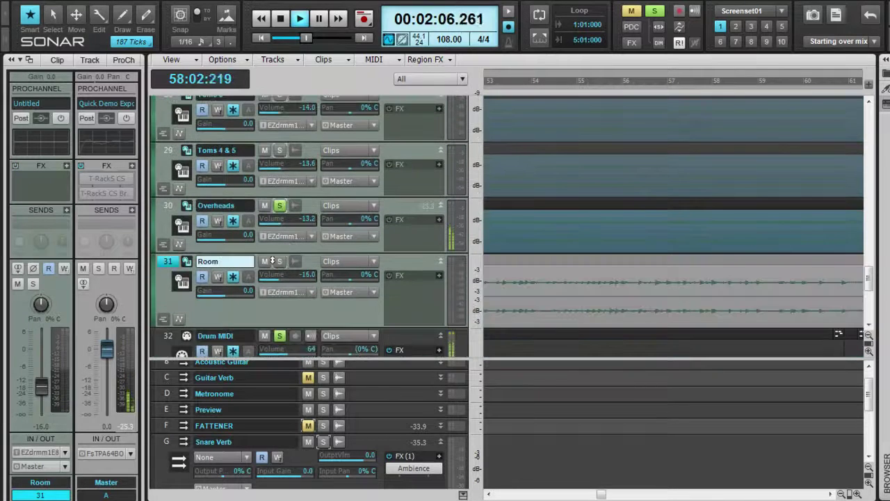
Compare the Overheads with and without the Room track soloed, then stop playback and unsolo the Overheads
left_click(279, 262)
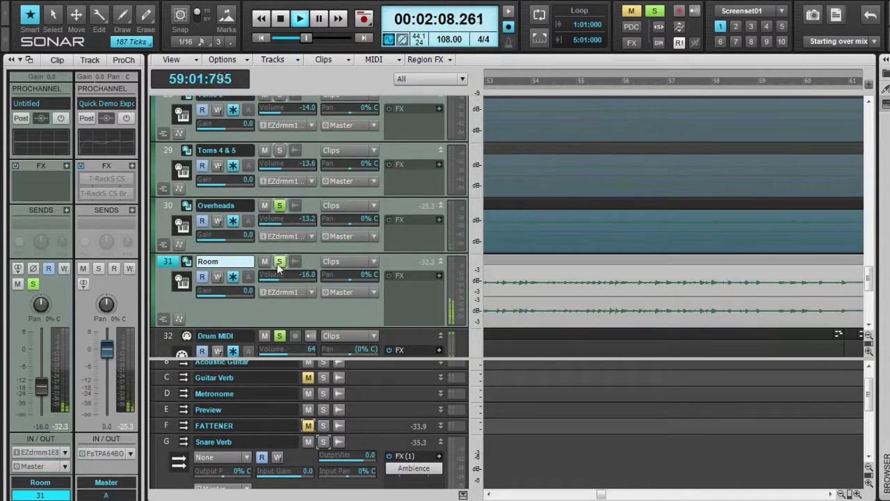
left_click(278, 263)
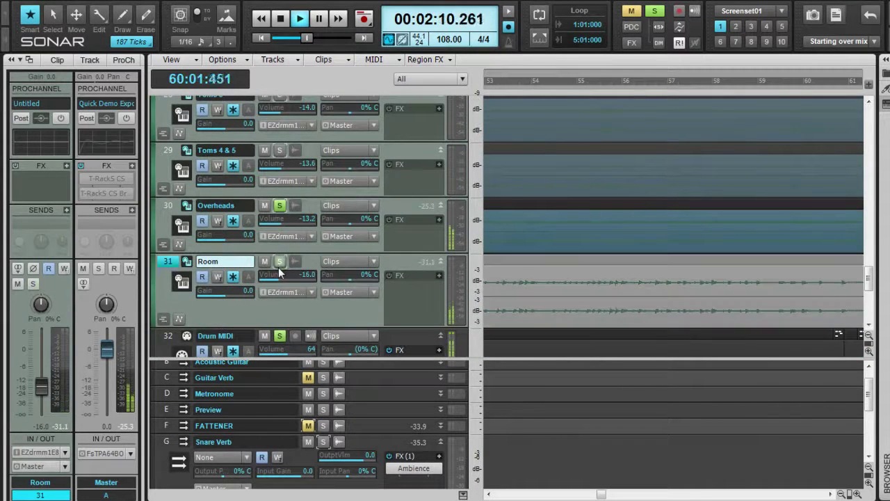
key("space")
left_click(279, 205)
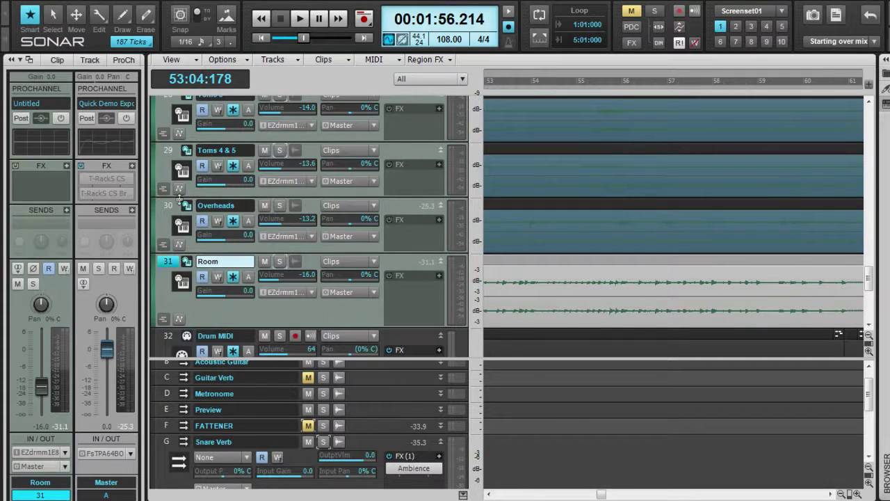
Solo the Room track and play it on its own, then stop playback and unsolo it
scroll(330, 232, "up", 1)
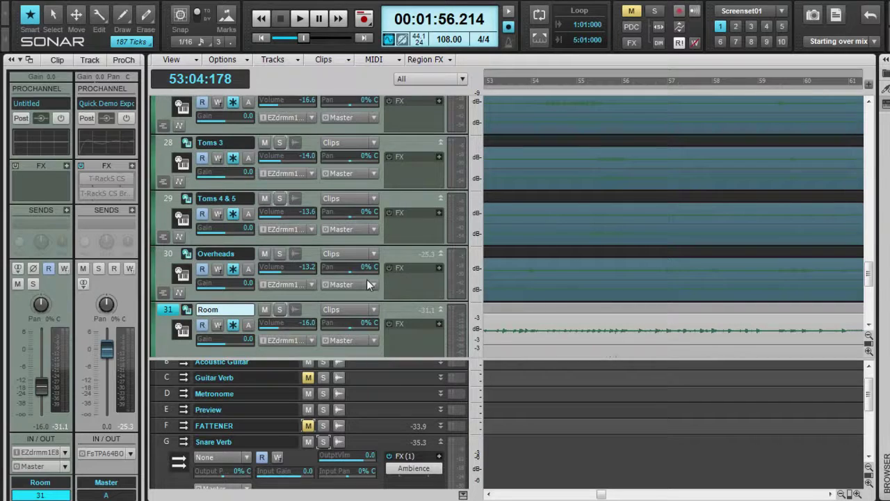
scroll(513, 282, "up", 1)
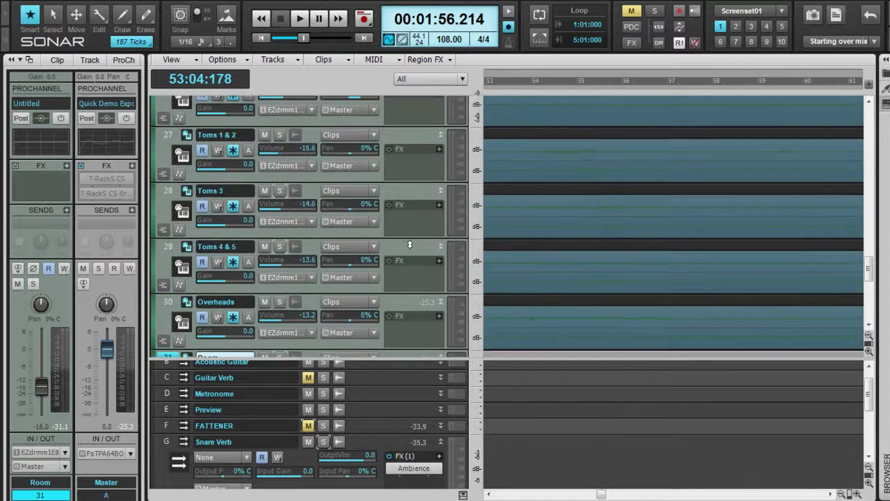
scroll(327, 252, "down", 2)
left_click(277, 261)
key("space")
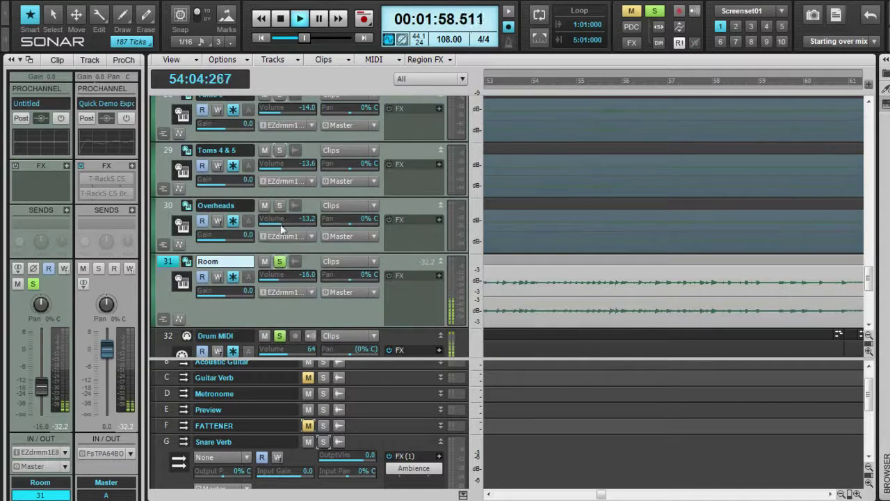
key("space")
left_click(280, 261)
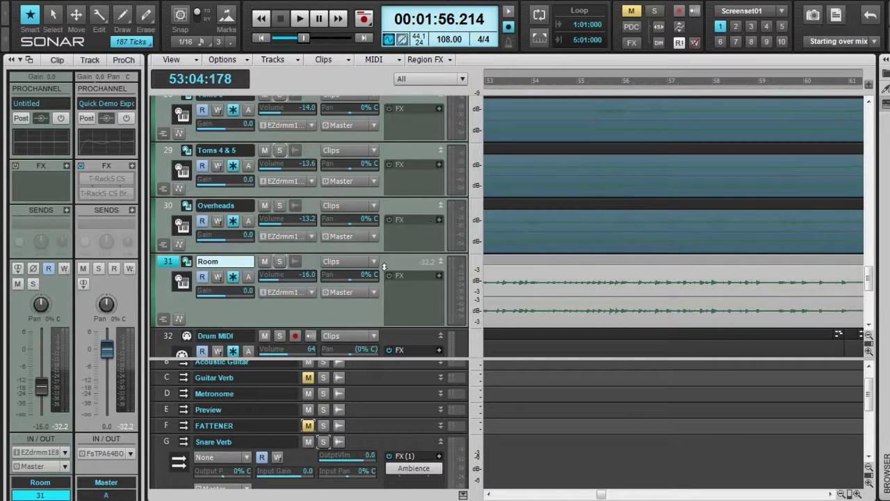
Select the Overheads track and then the Room track, and show the Room track's ProChannel EQ
left_click(398, 213)
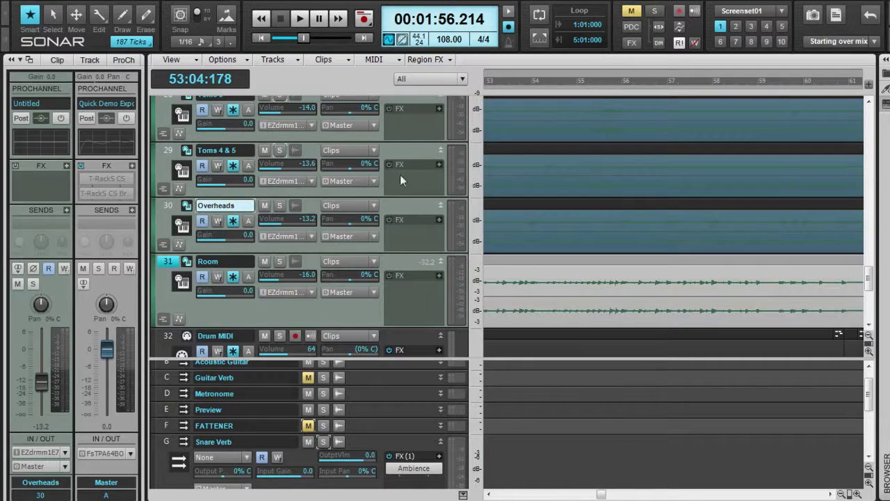
left_click(403, 271)
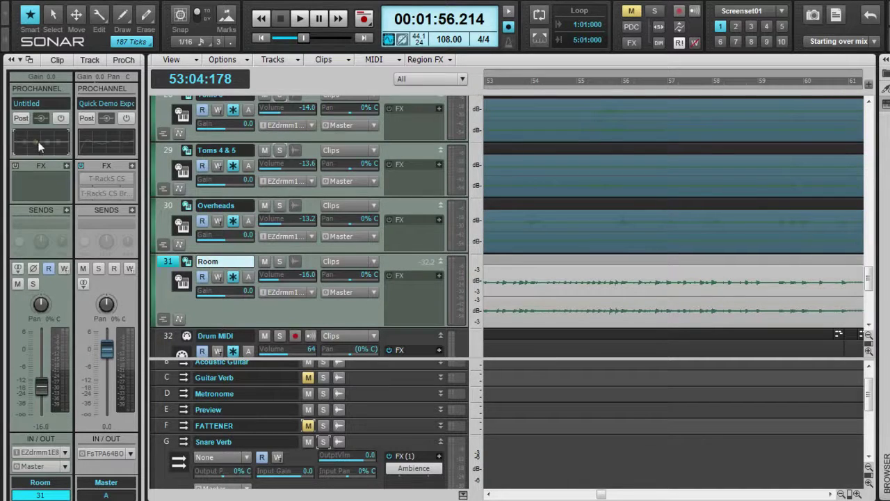
left_click(115, 61)
Try the low-pass and high-pass filters in the Room track's EQ, switching each one on and off
left_click(123, 473)
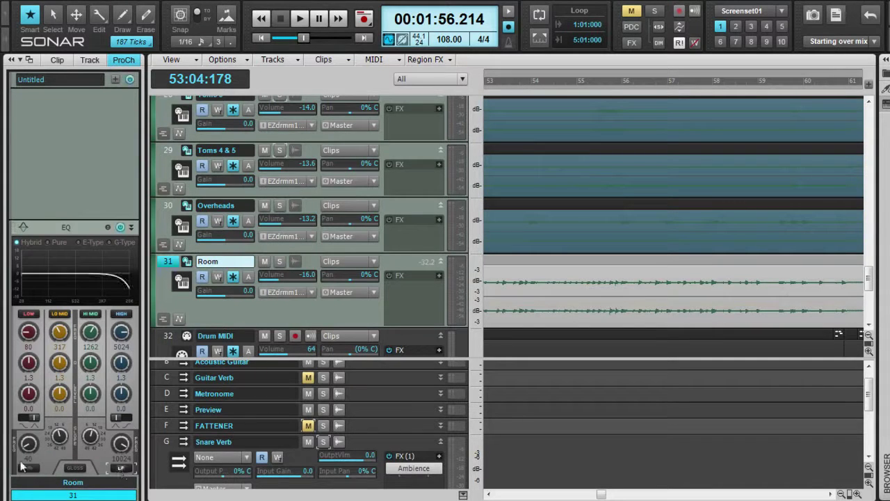
left_click(31, 469)
left_click(28, 468)
left_click(122, 469)
Solo the Kick, Snare and Hats tracks
scroll(320, 321, "up", 3)
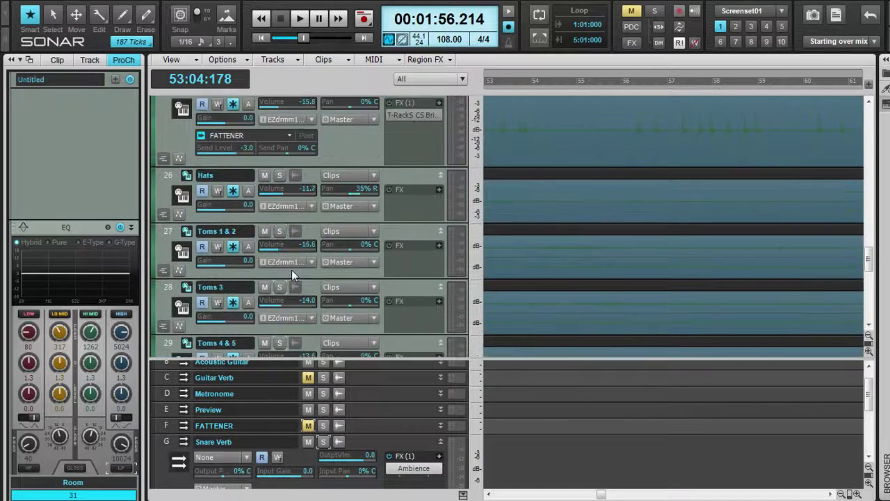
scroll(275, 248, "up", 5)
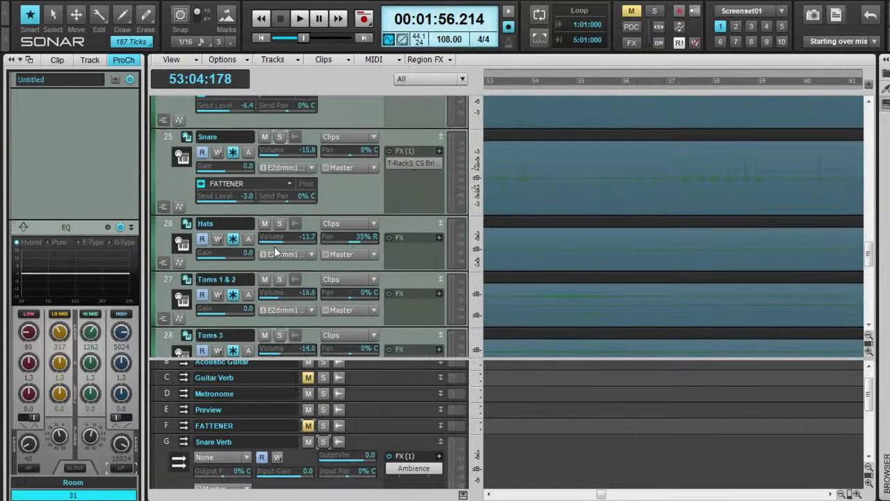
left_click(279, 112)
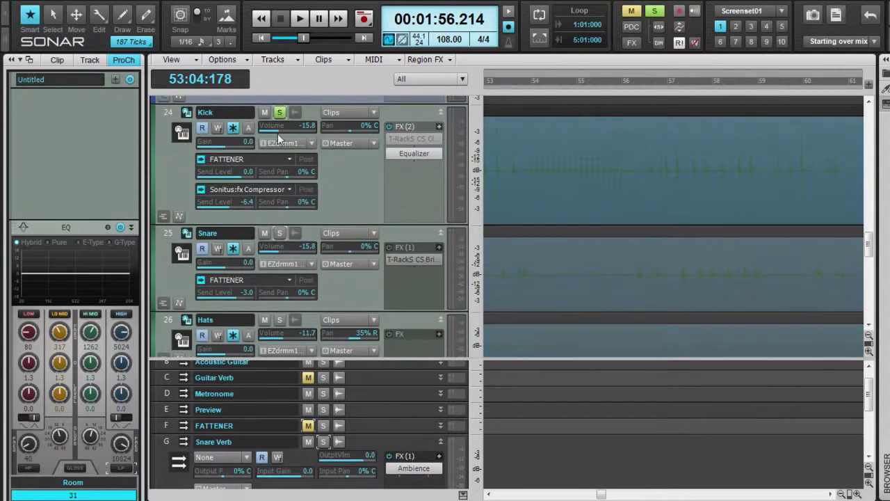
left_click(277, 238)
scroll(285, 245, "down", 1)
left_click(280, 268)
scroll(279, 280, "down", 1)
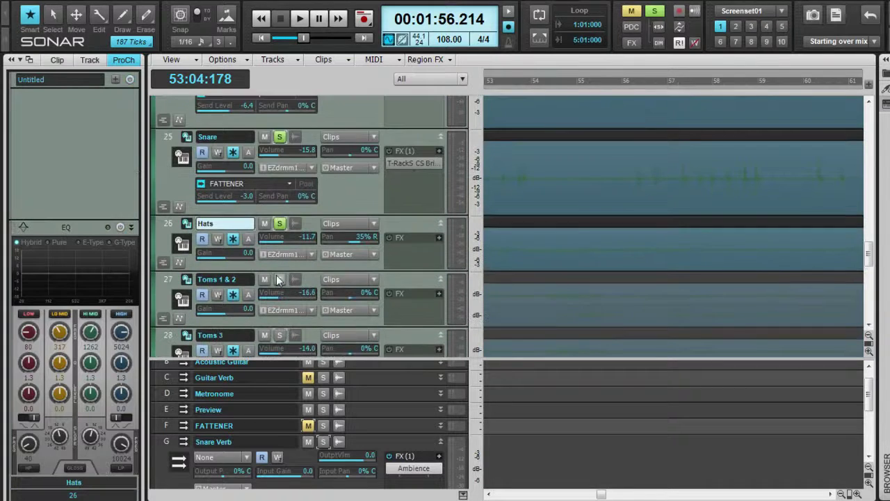
Solo the Toms 1 & 2, Toms 3, Toms 4 & 5, Overheads and Room tracks as well
left_click(279, 279)
scroll(278, 277, "down", 1)
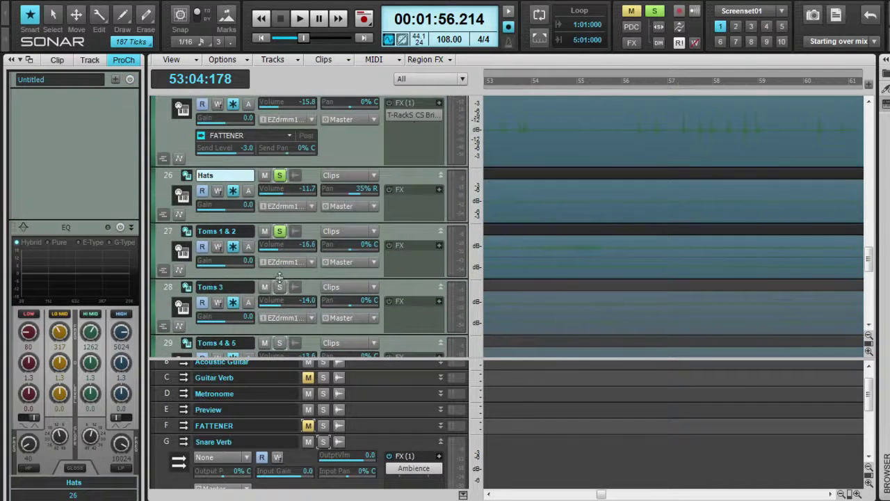
scroll(279, 280, "down", 2)
left_click(280, 191)
left_click(280, 246)
scroll(279, 248, "down", 1)
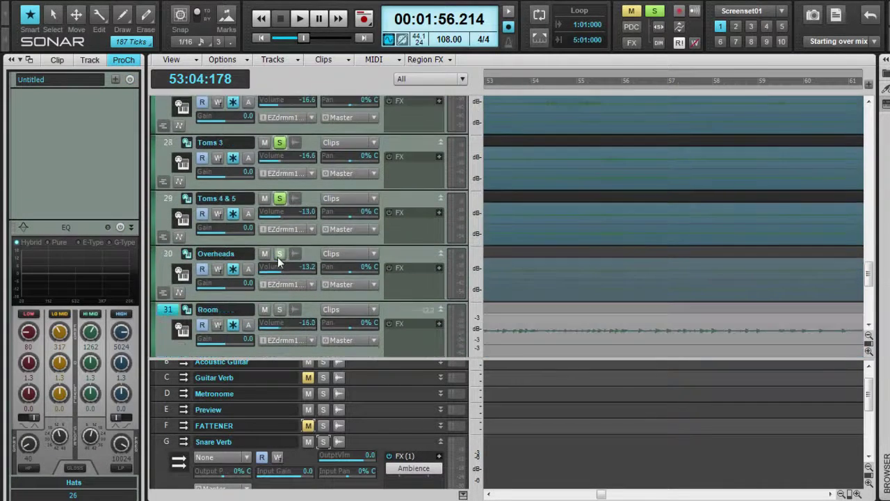
left_click(279, 247)
scroll(278, 248, "down", 1)
left_click(280, 261)
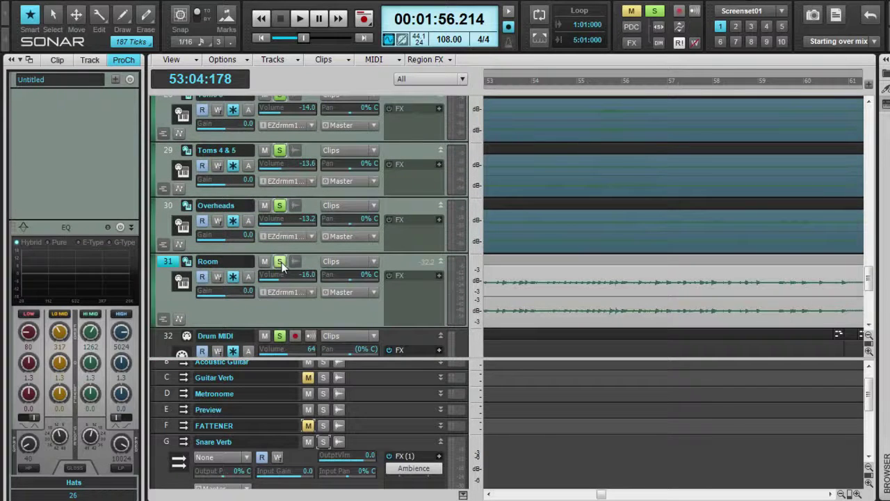
Play the soloed drum tracks and unmute the FATTENER bus during playback
key("space")
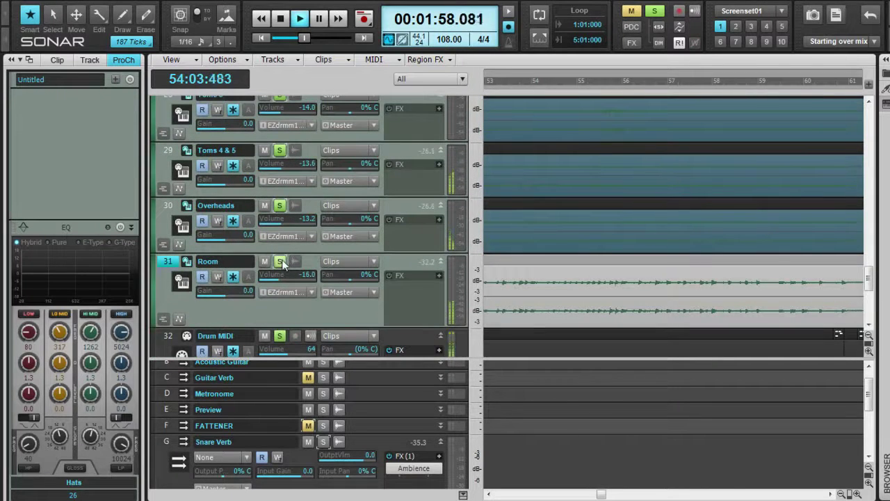
scroll(283, 261, "up", 4)
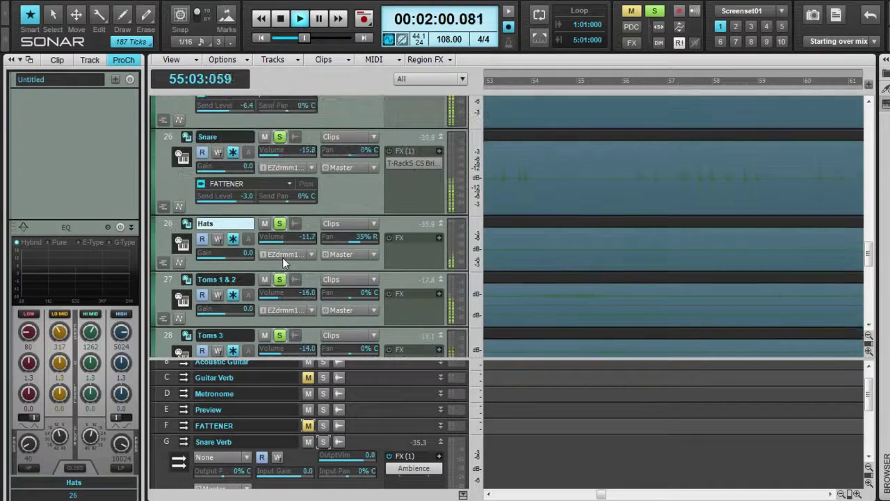
scroll(282, 261, "down", 4)
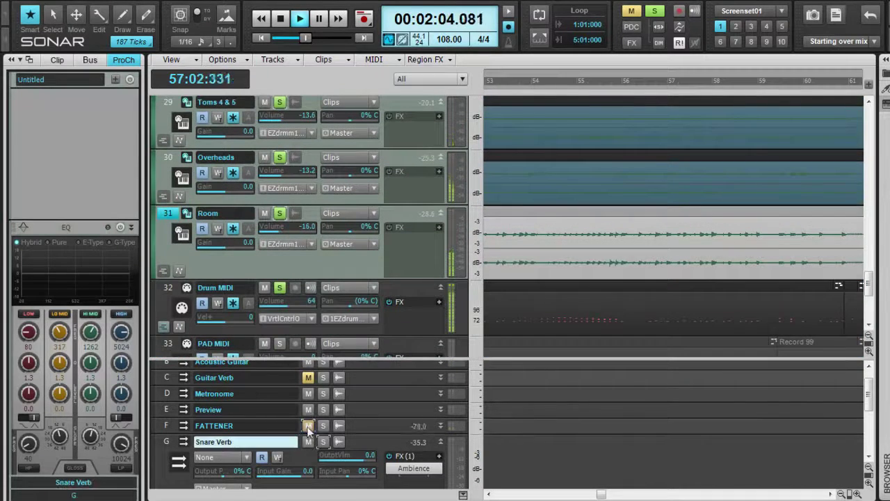
scroll(394, 244, "up", 2)
scroll(394, 247, "up", 1)
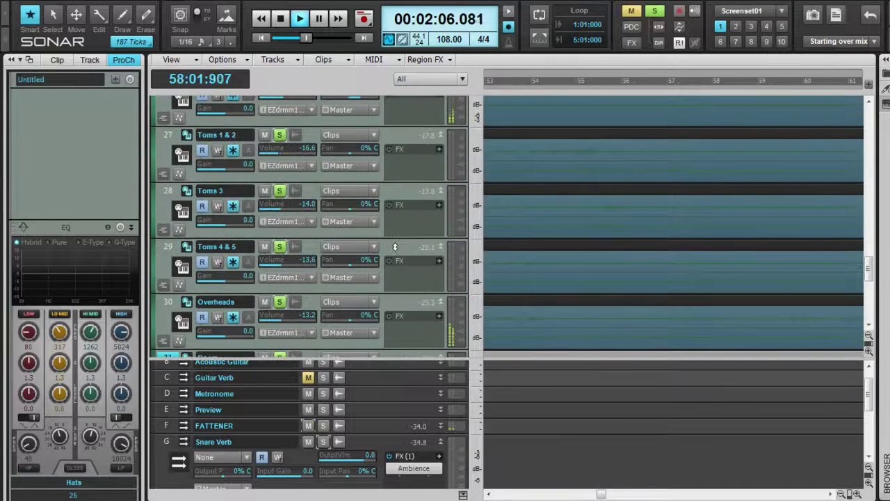
Select the Snare track and move playback ahead to the section starting at about bar 79
scroll(395, 246, "up", 2)
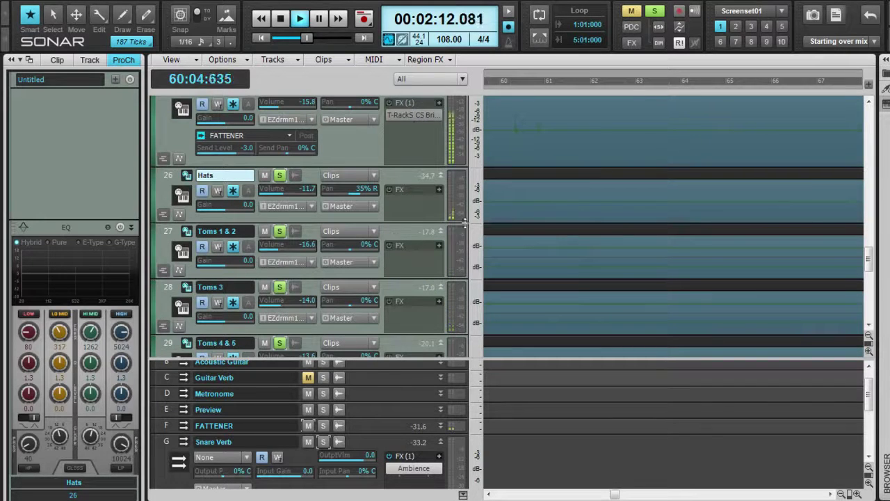
left_click(327, 153)
scroll(334, 162, "down", 1)
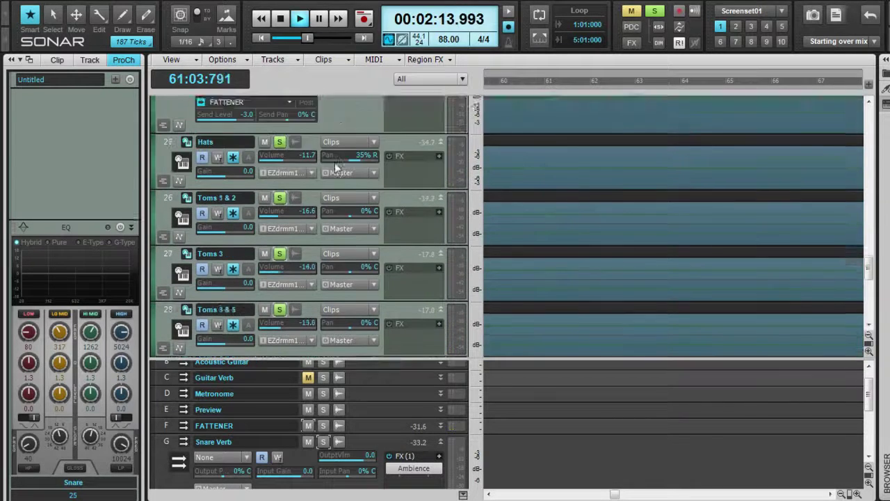
scroll(335, 162, "down", 4)
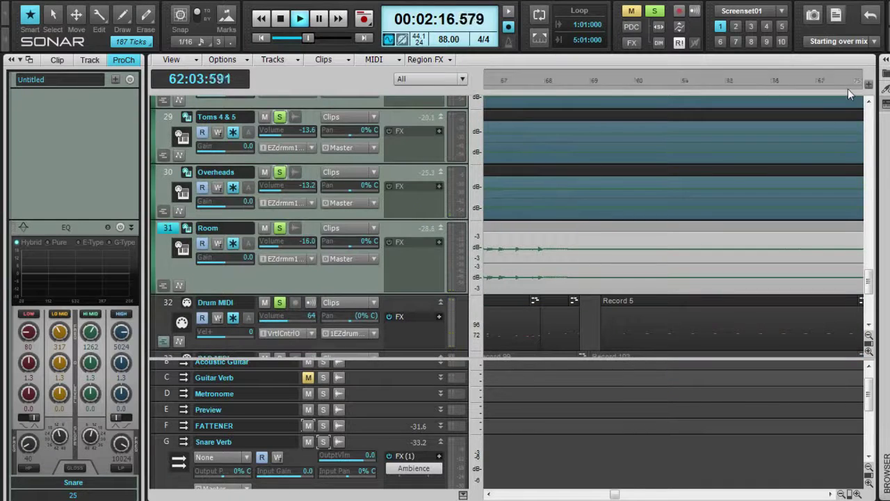
left_click(847, 83)
left_click(843, 82)
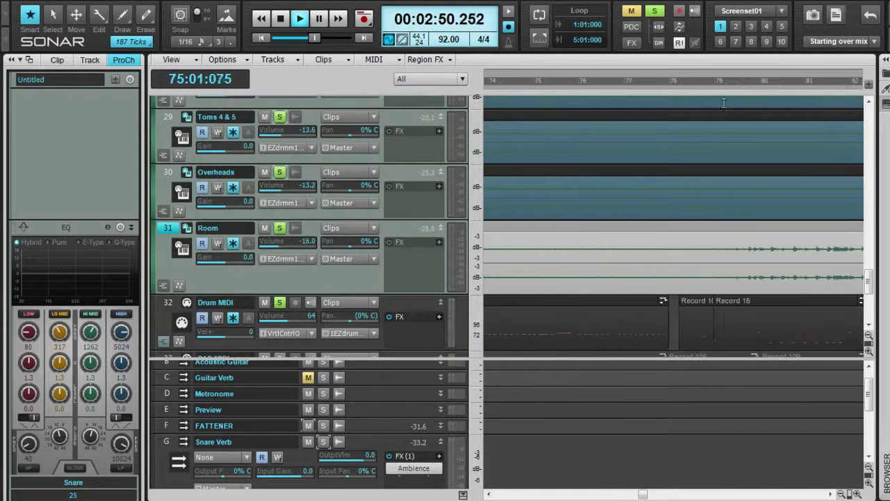
Listen to the soloed drums while checking the track meters from Kick to Room, then stop playback
scroll(384, 244, "up", 2)
scroll(309, 237, "down", 1)
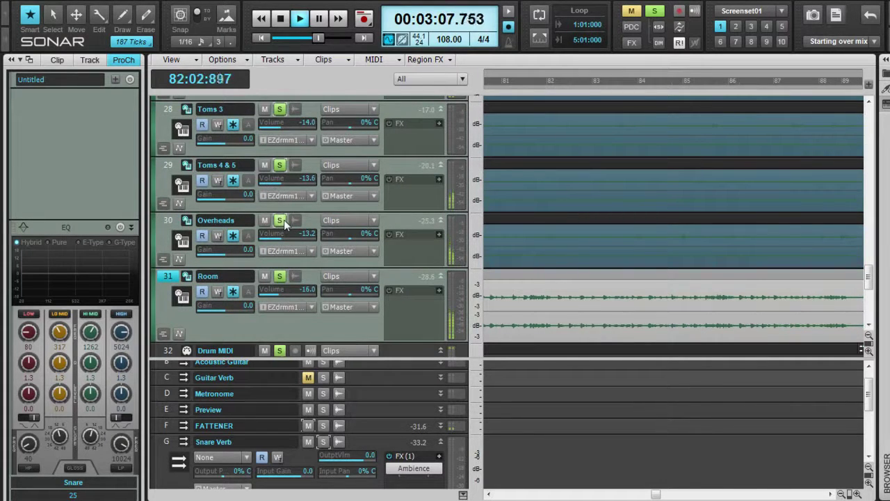
scroll(289, 222, "up", 1)
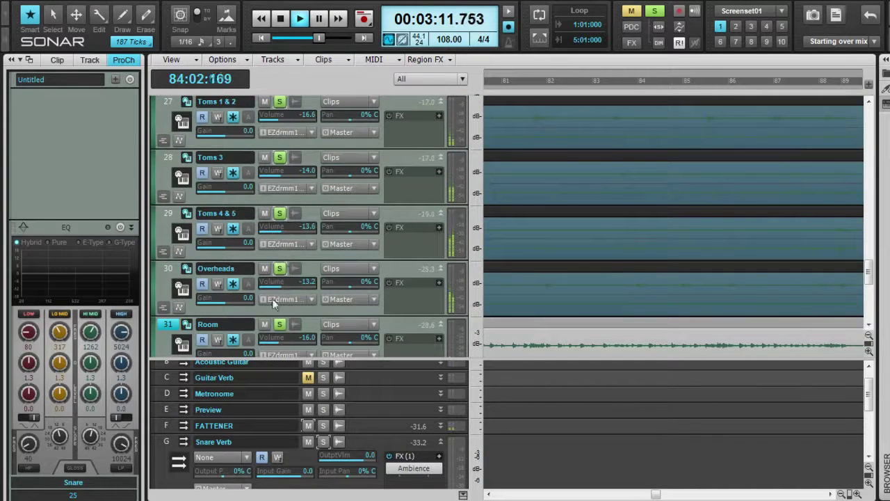
scroll(380, 298, "up", 2)
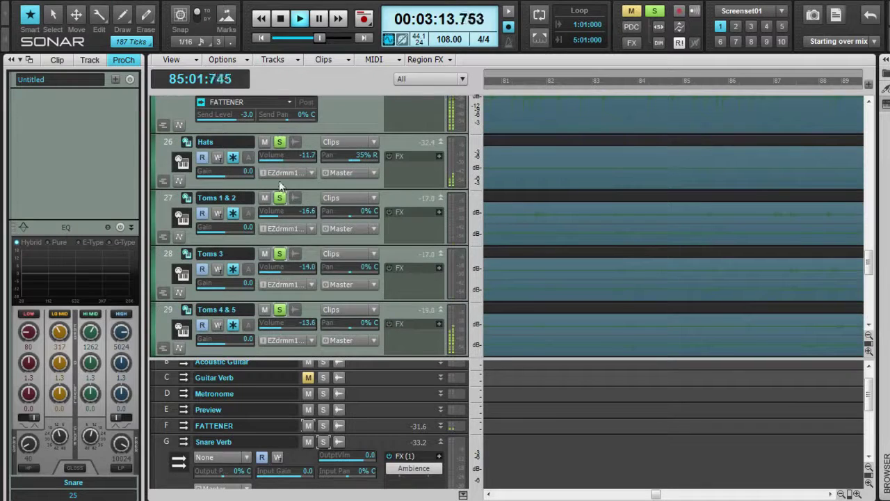
scroll(355, 200, "up", 4)
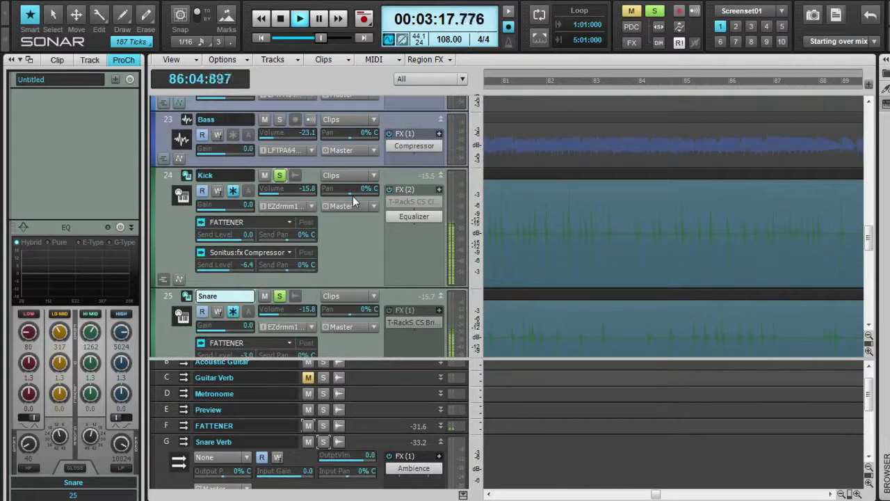
scroll(350, 207, "down", 5)
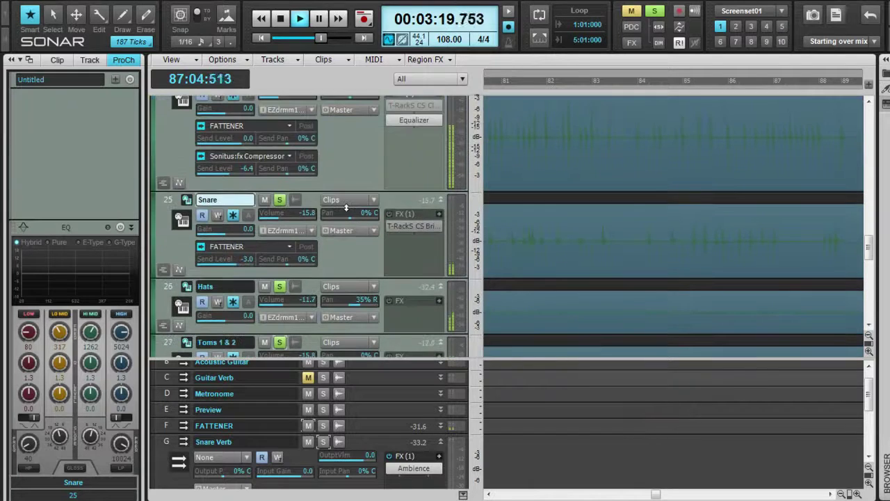
scroll(346, 209, "up", 3)
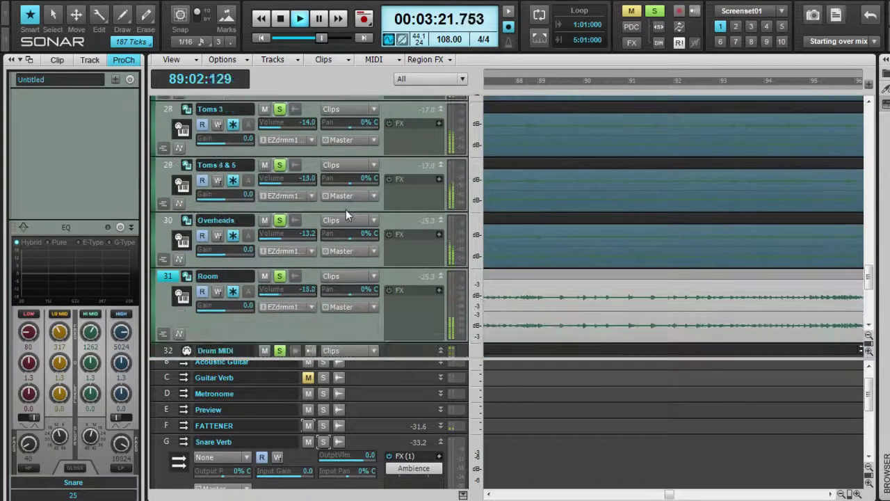
scroll(347, 215, "up", 5)
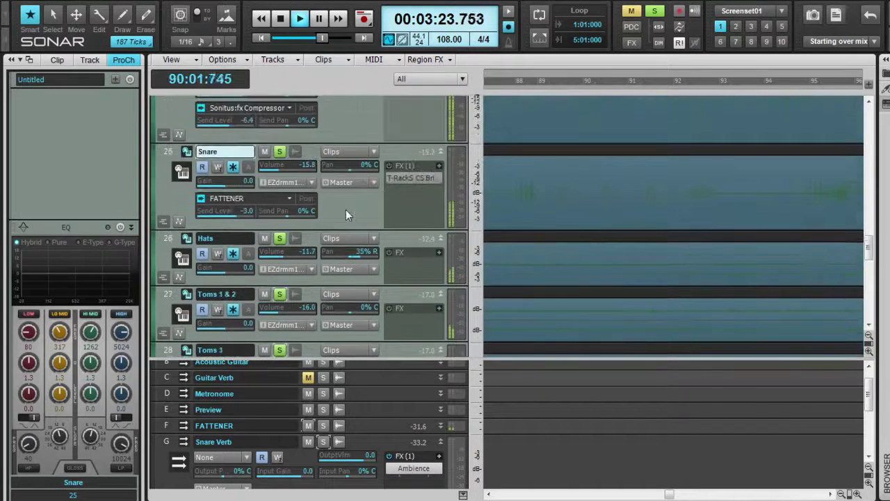
scroll(345, 209, "up", 2)
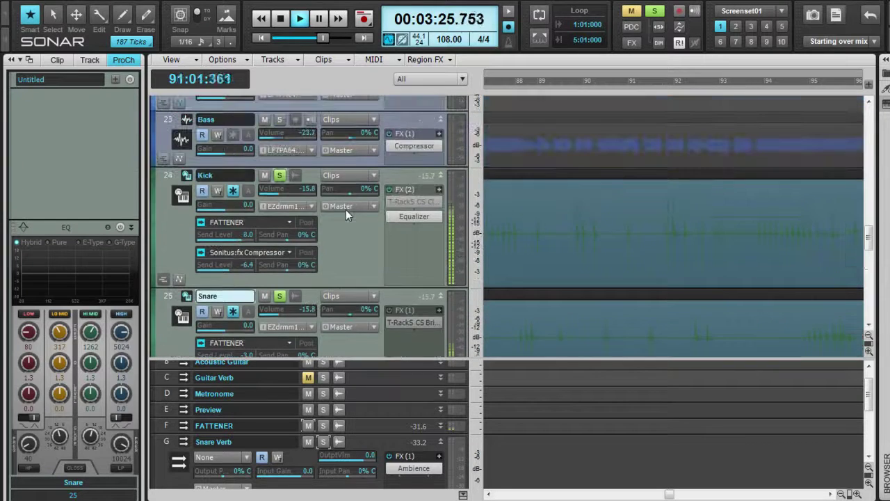
scroll(345, 210, "down", 1)
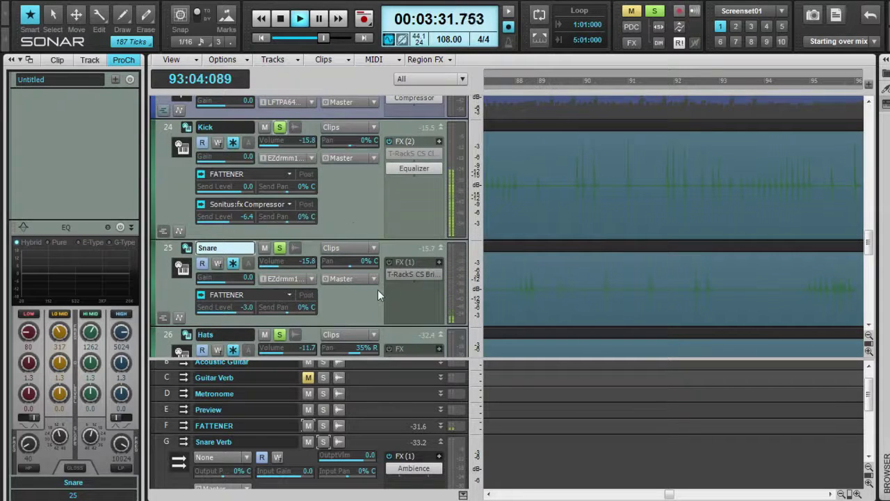
key("space")
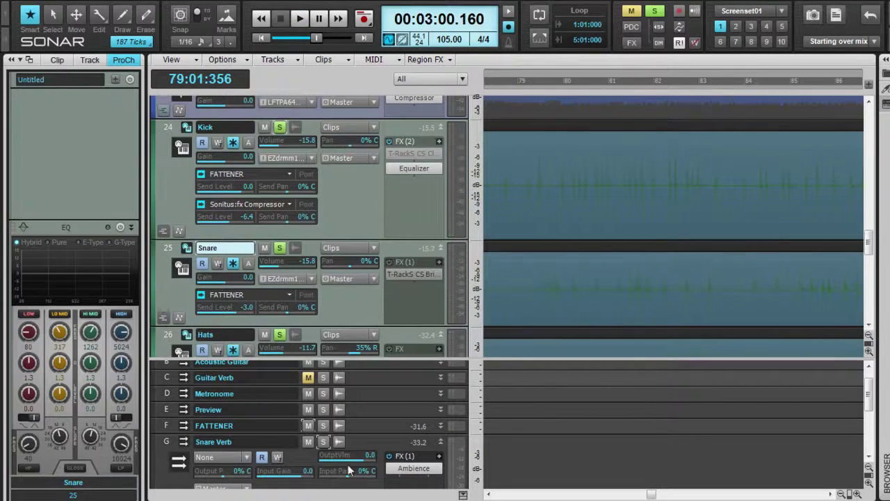
Unsolo the Kick, Snare and Hats tracks
scroll(298, 150, "down", 2)
scroll(298, 150, "up", 2)
left_click(279, 127)
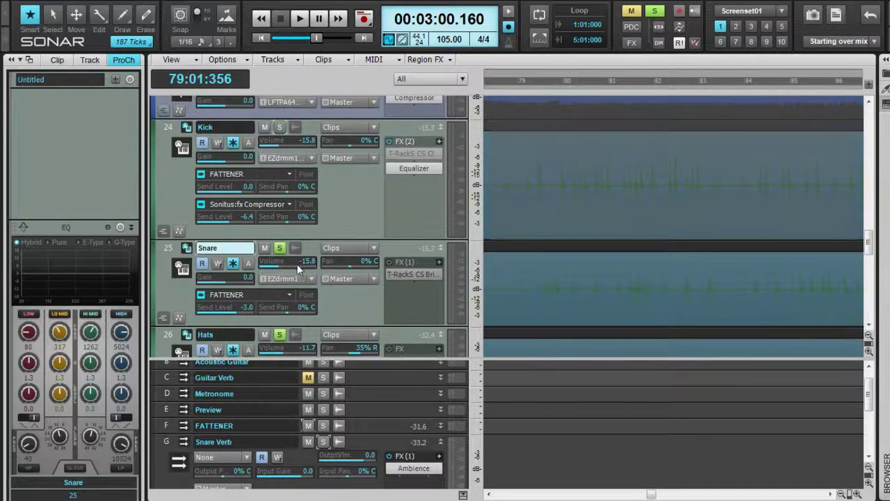
scroll(284, 261, "down", 1)
left_click(277, 200)
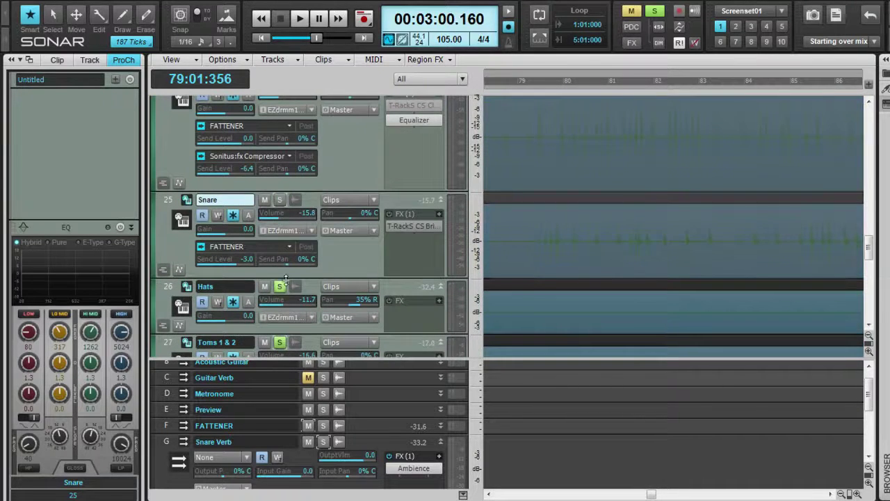
left_click(279, 285)
Unsolo all the Toms tracks, the Overheads and the Room track
scroll(282, 285, "down", 2)
left_click(279, 245)
left_click(281, 302)
scroll(281, 302, "down", 1)
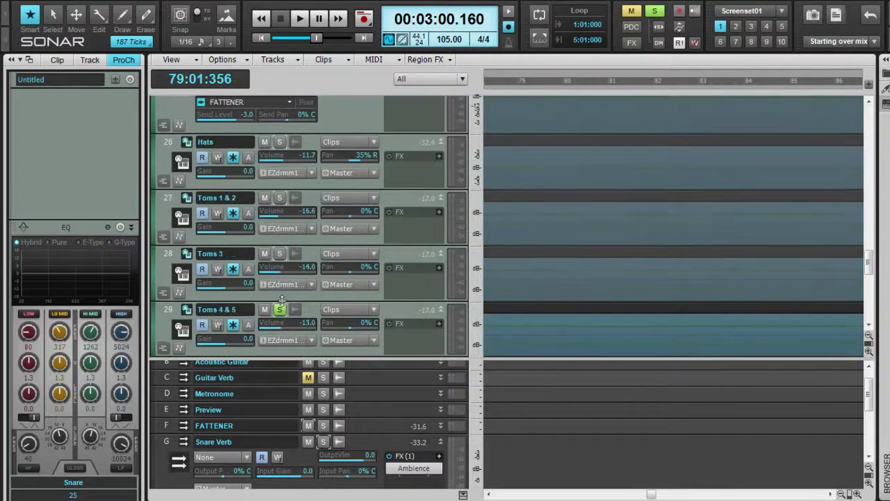
left_click(280, 308)
scroll(279, 309, "down", 1)
left_click(281, 317)
scroll(281, 317, "down", 1)
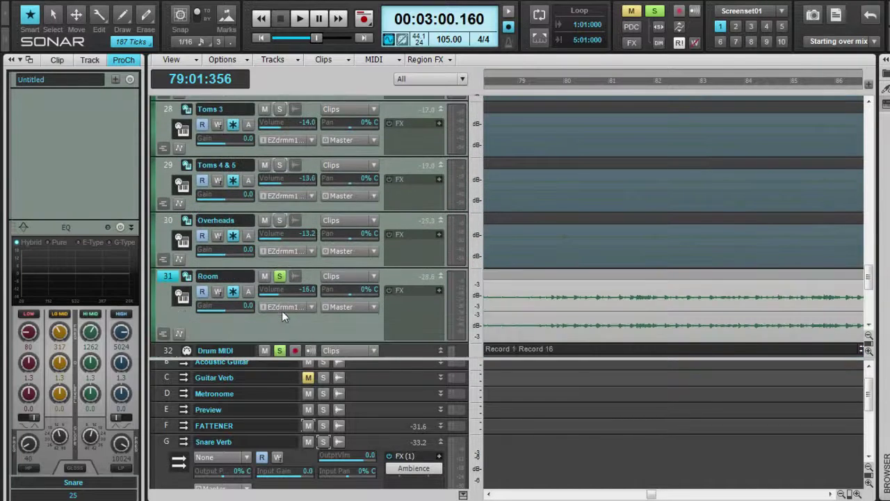
left_click(279, 277)
scroll(281, 292, "down", 1)
Look over the drum tracks and the bass, guitar, keys and vocal tracks above them
scroll(284, 285, "up", 5)
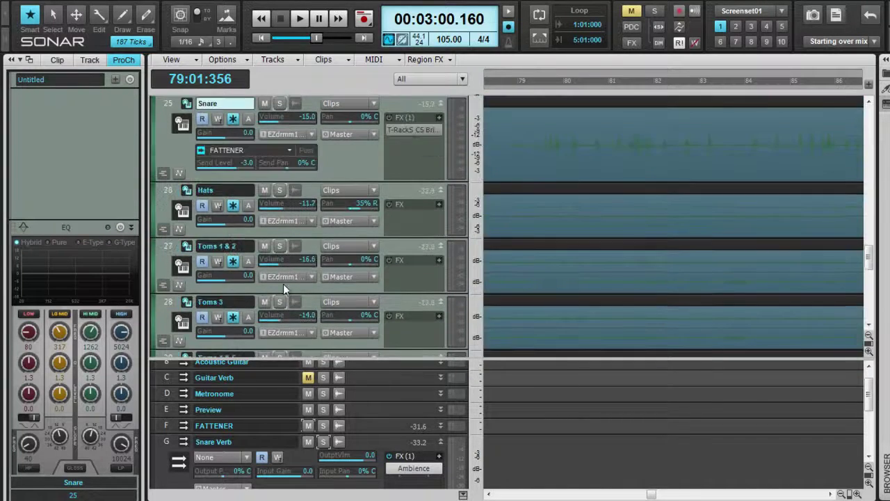
scroll(284, 285, "up", 2)
scroll(283, 283, "down", 10)
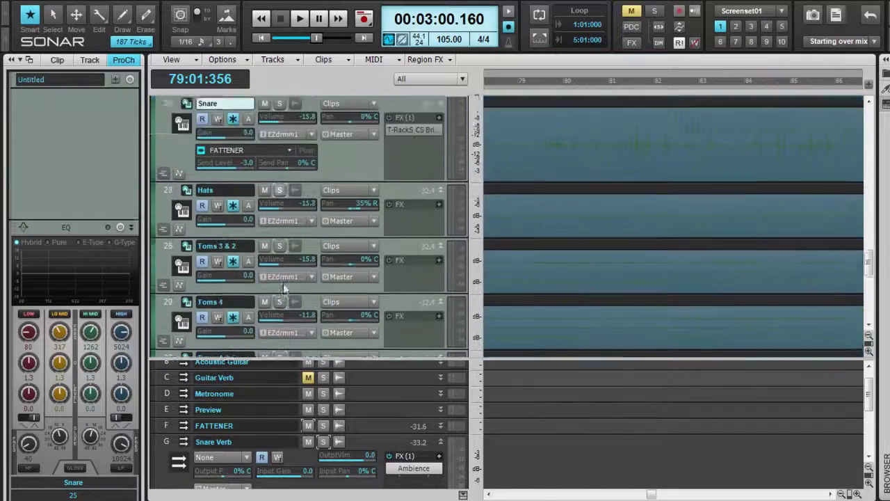
scroll(284, 271, "up", 9)
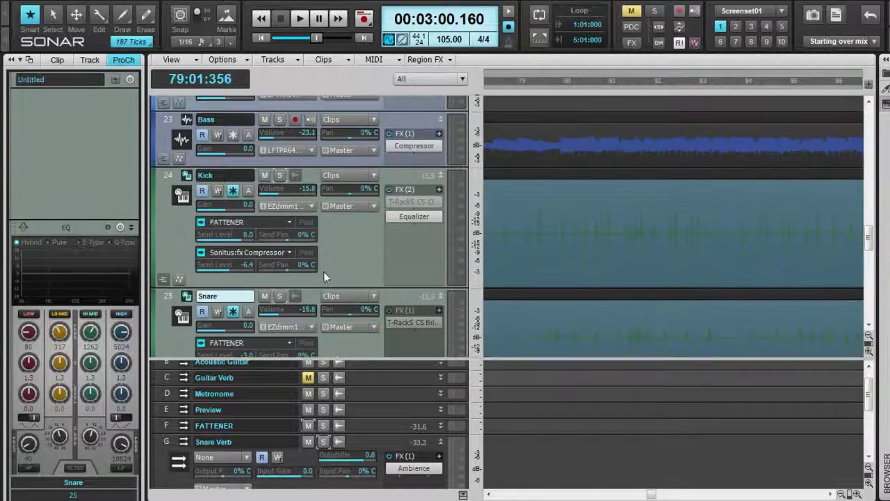
scroll(320, 271, "up", 8)
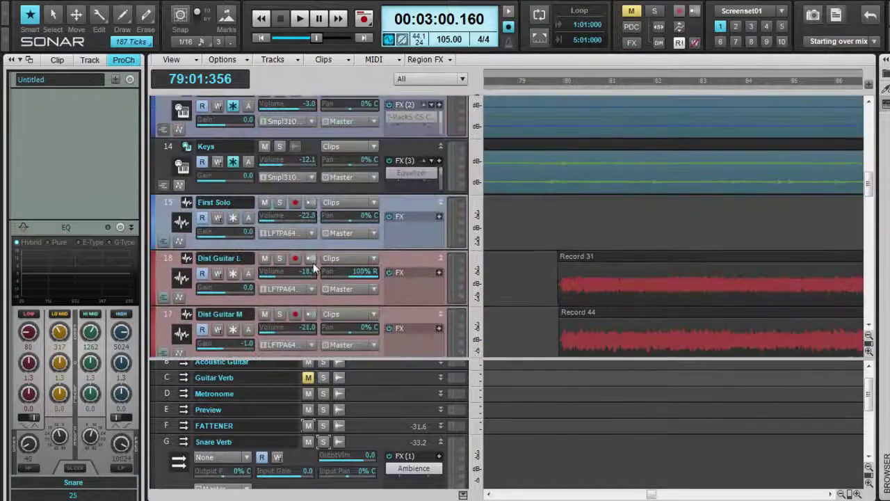
scroll(314, 266, "up", 8)
scroll(314, 267, "down", 15)
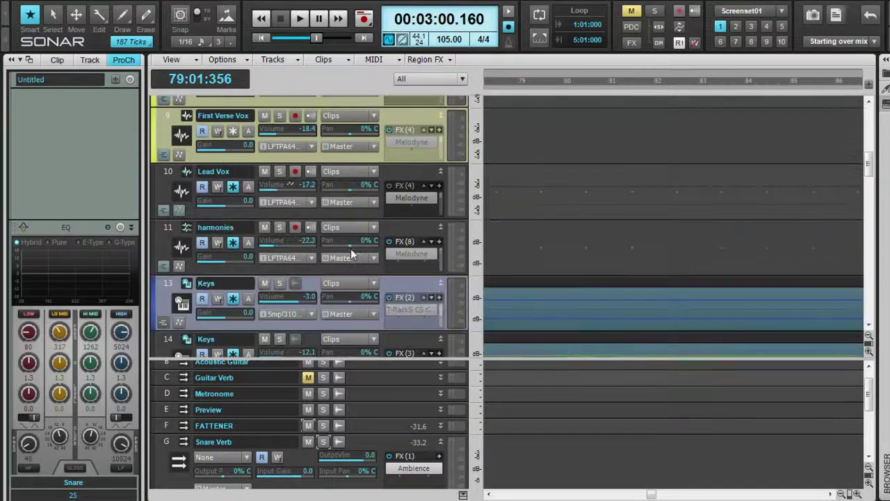
scroll(368, 271, "down", 10)
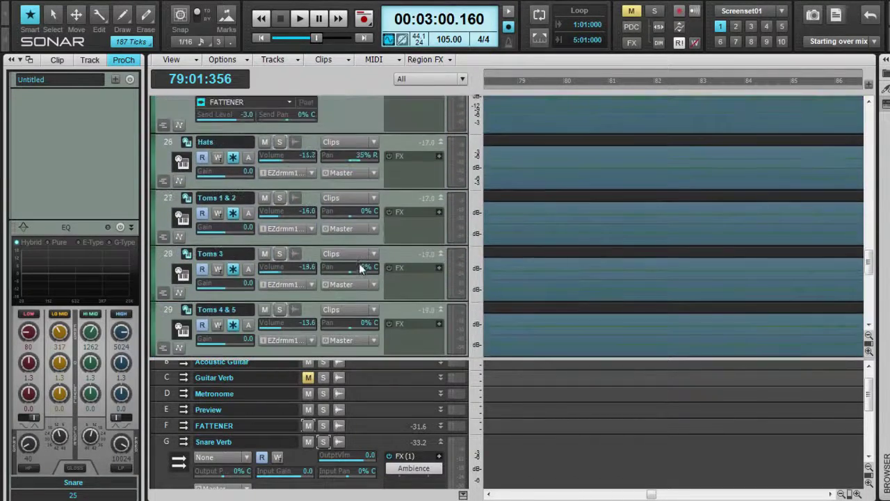
scroll(361, 270, "up", 2)
scroll(360, 269, "down", 3)
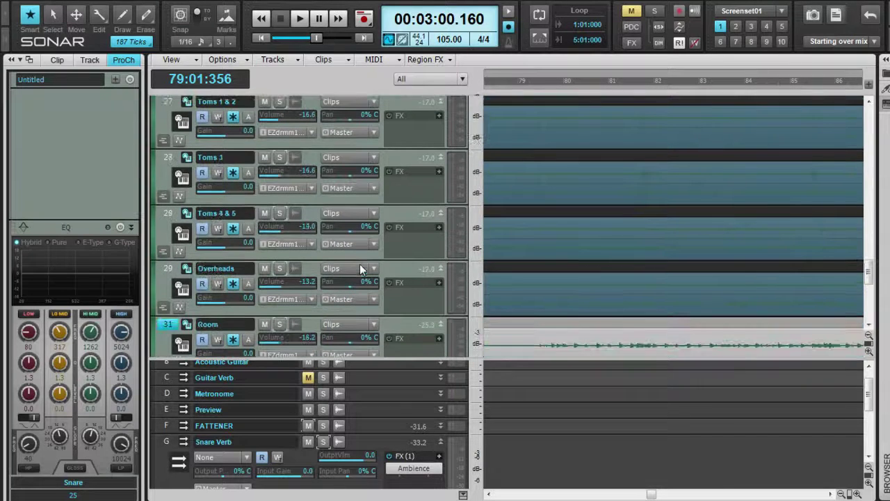
scroll(360, 266, "down", 1)
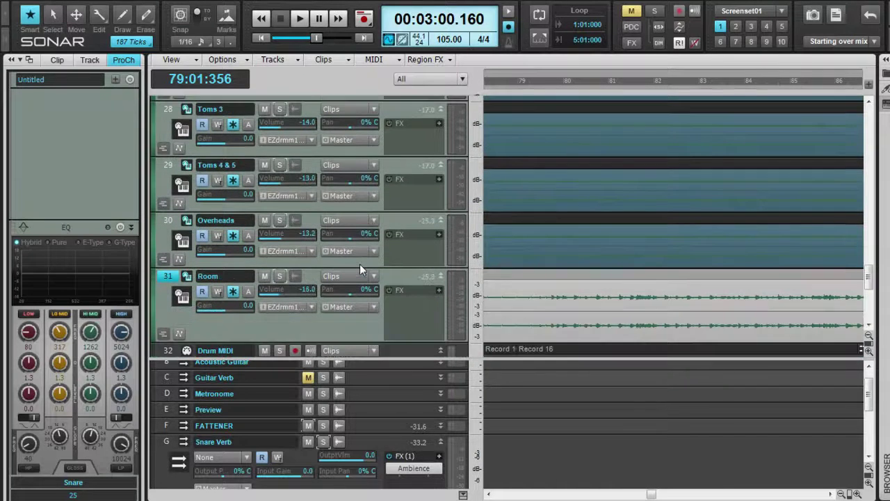
scroll(359, 254, "up", 3)
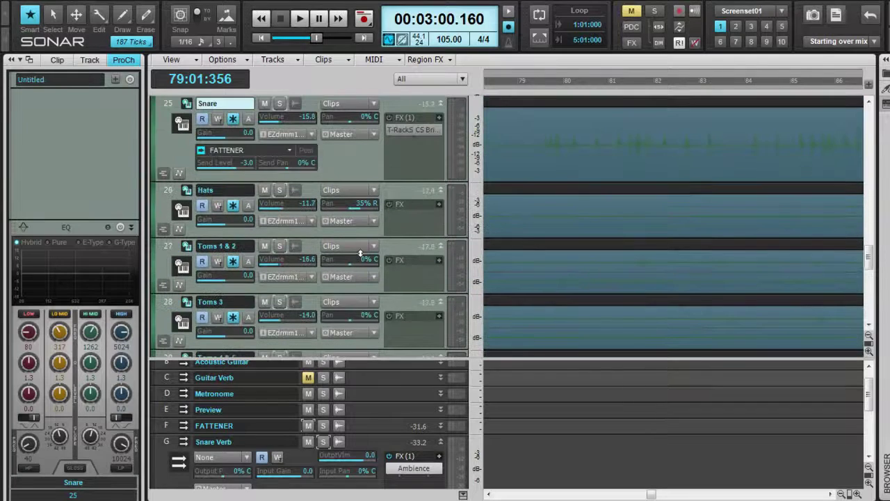
scroll(361, 256, "down", 1)
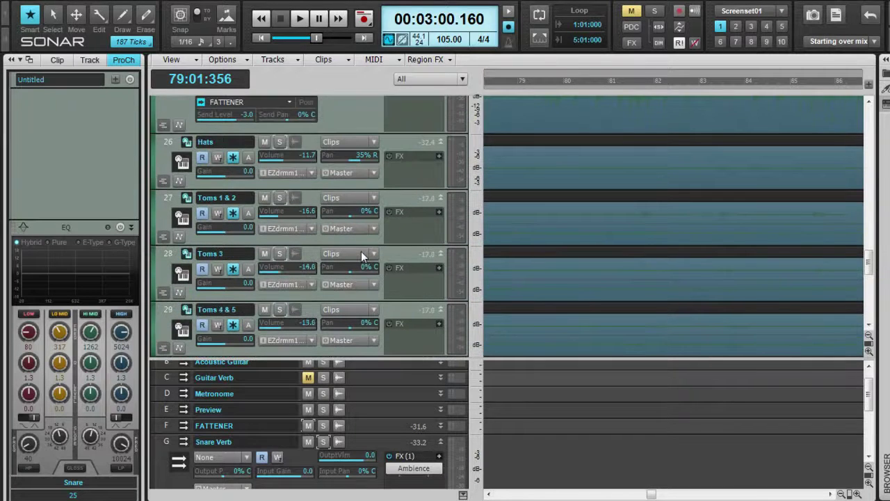
scroll(360, 254, "up", 3)
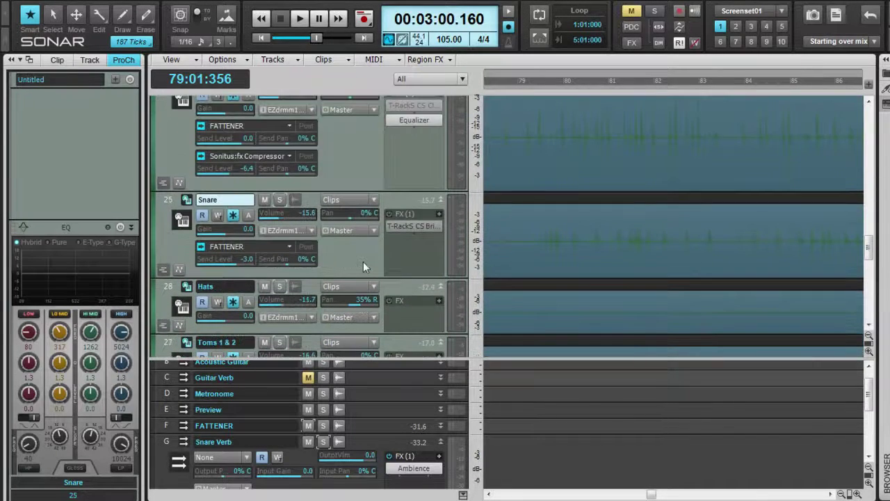